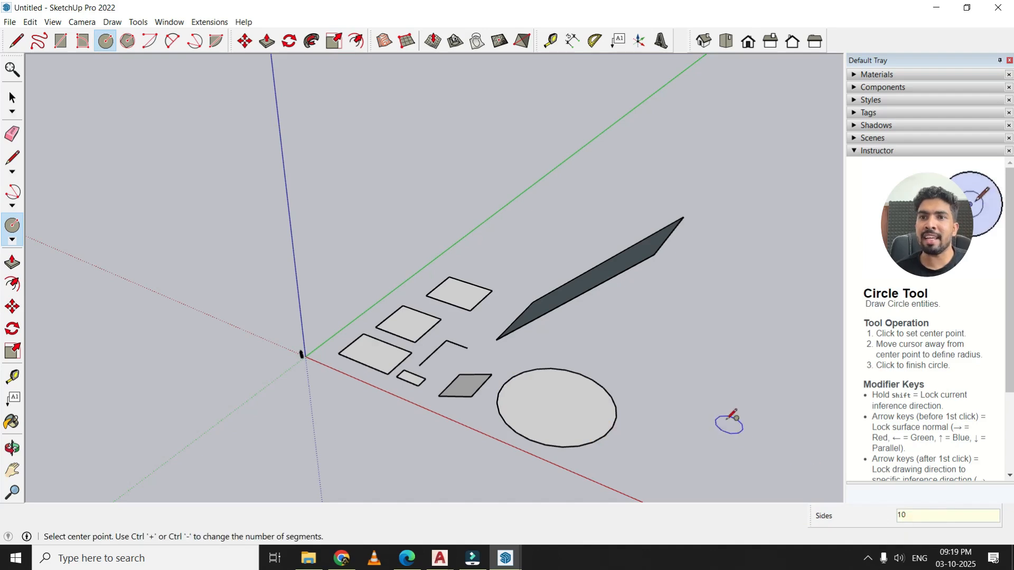
- Draw a 10-sided circle on the ground beside the existing large circle
click(710, 396)
scroll(767, 379, up, 5)
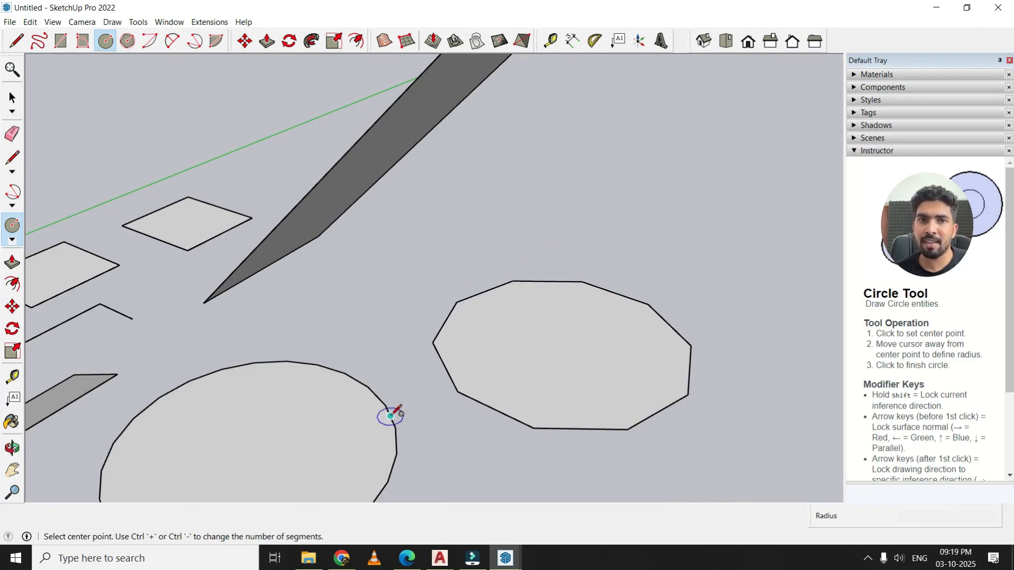
scroll(391, 416, up, 1)
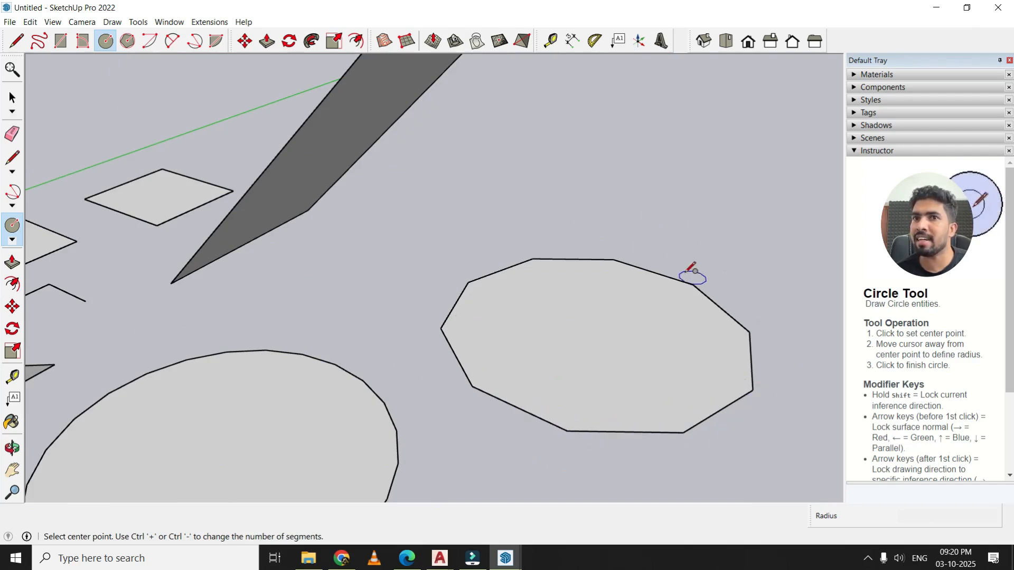
scroll(335, 238, down, 1)
- Draw a 50-sided circle with a radius of about 665 cm on the ground beside the 10-sided one
click(105, 42)
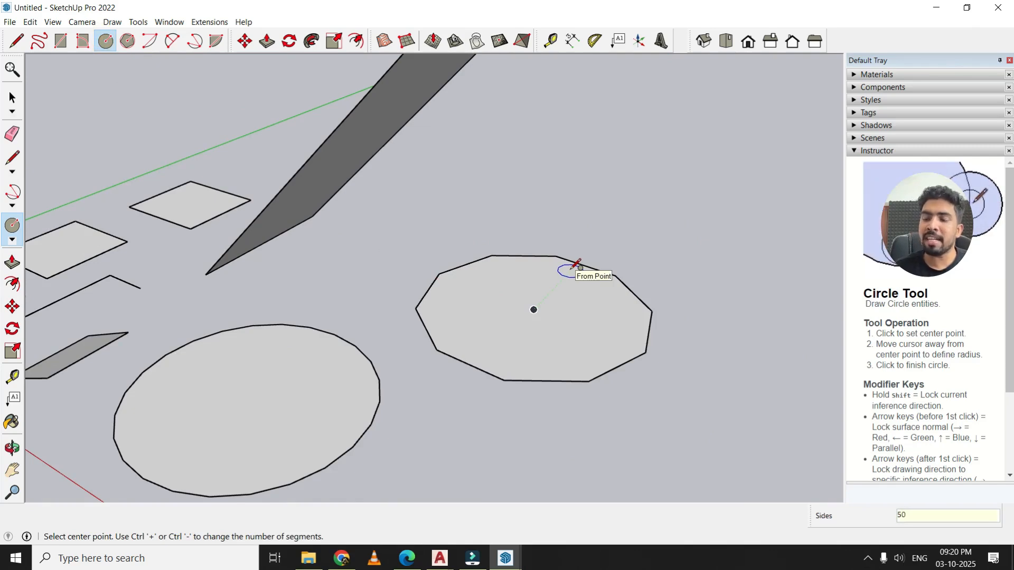
click(761, 386)
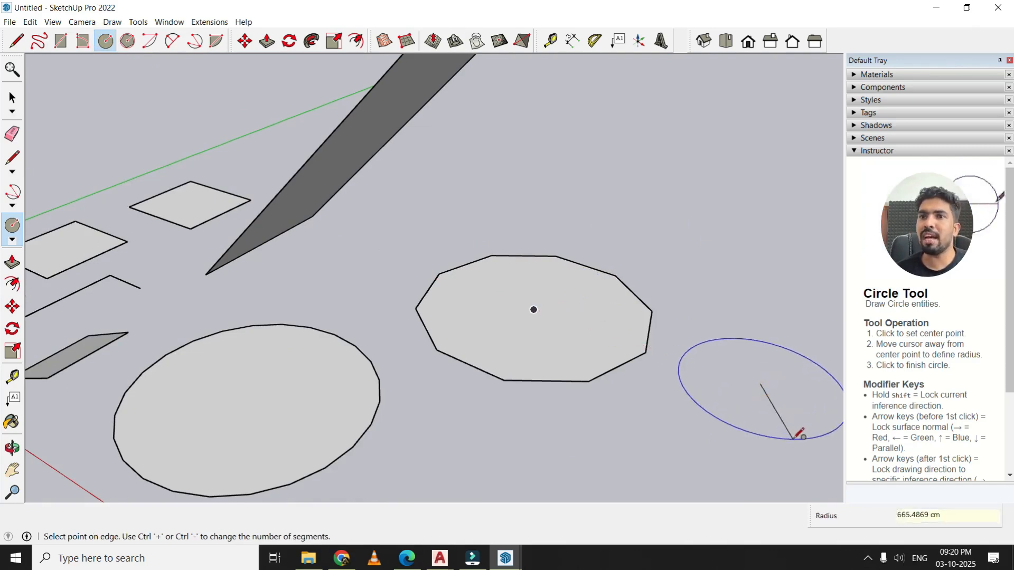
click(792, 437)
scroll(401, 416, down, 2)
scroll(448, 424, up, 1)
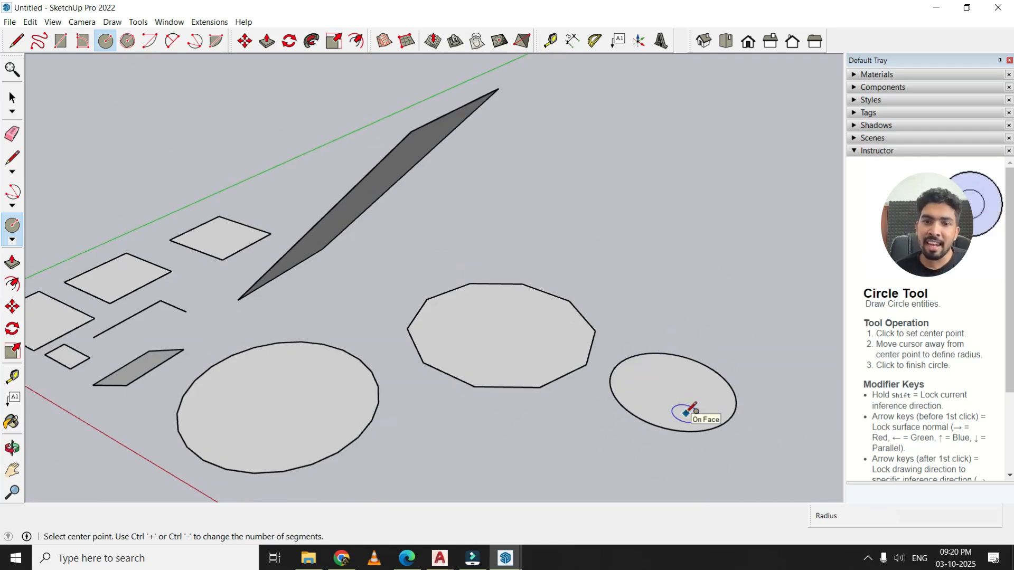
click(672, 390)
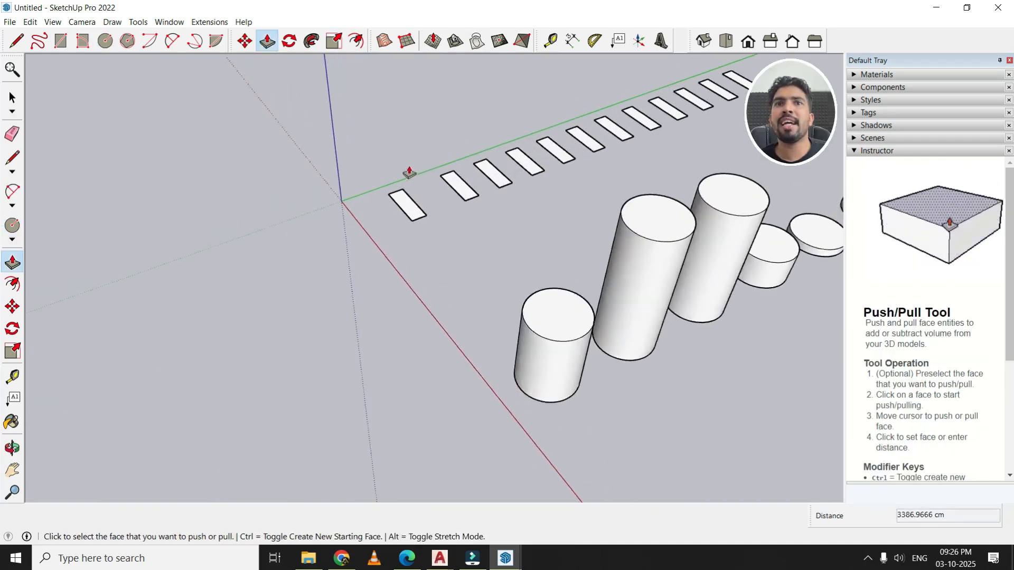
- Push/Pull the four rectangles nearest the origin upward into boxes, the third about 6591 cm and the fourth about 4710 cm high
scroll(410, 173, up, 1)
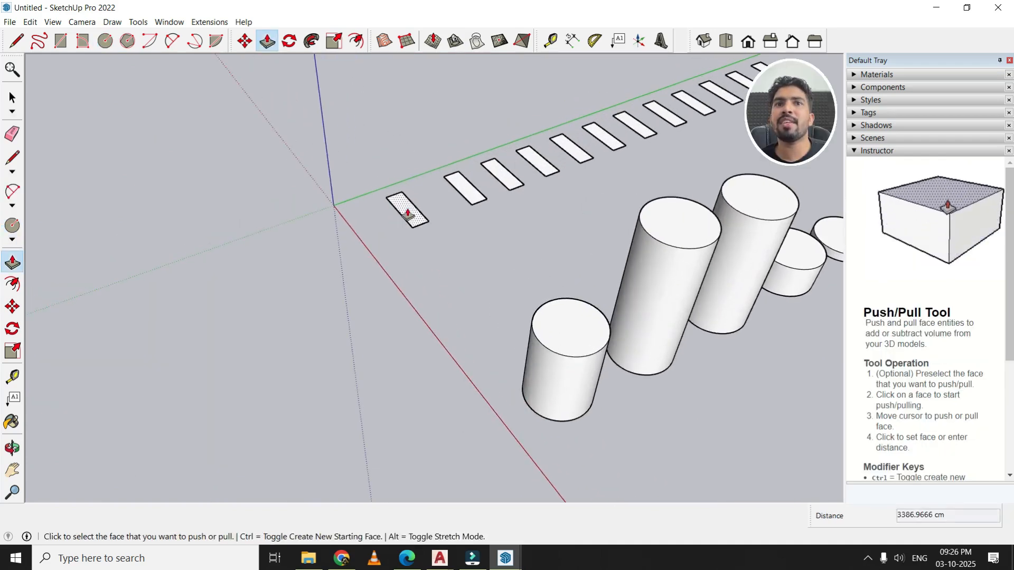
click(408, 211)
click(419, 196)
click(463, 182)
click(465, 165)
click(492, 176)
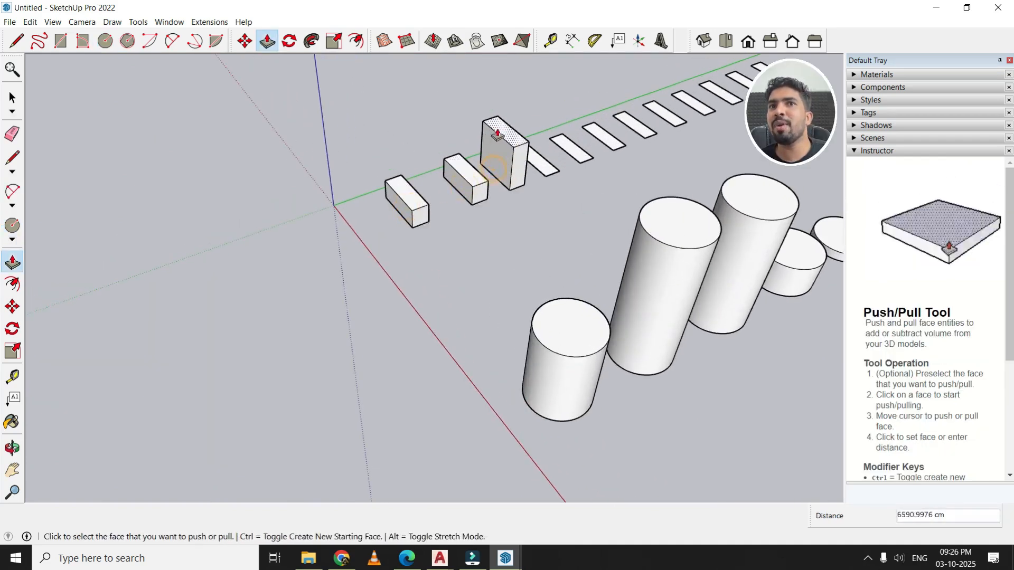
click(494, 127)
click(541, 180)
click(544, 135)
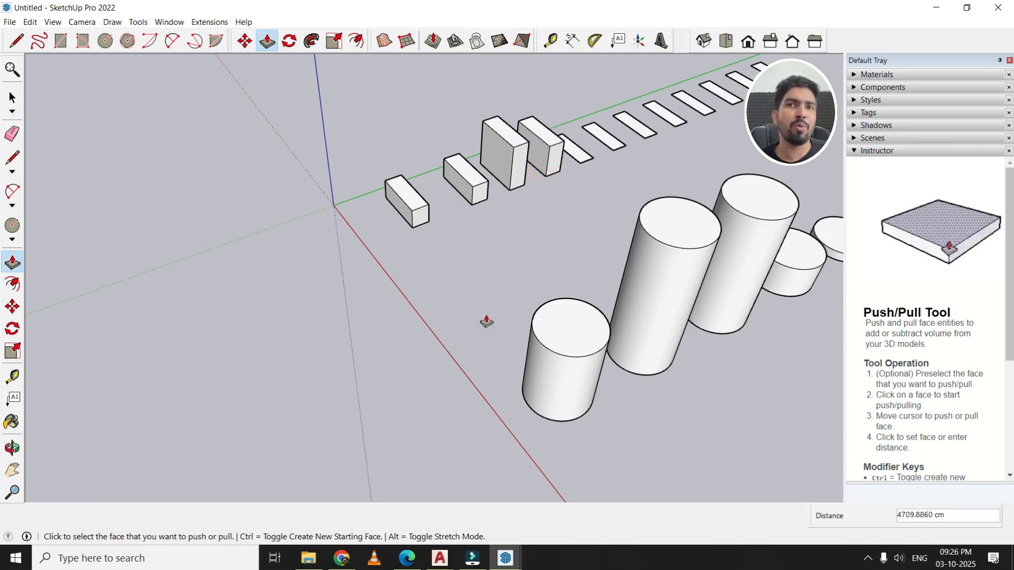
- Widen the first two boxes by pulling out their side faces, the second by about 2587 cm
click(417, 220)
click(414, 220)
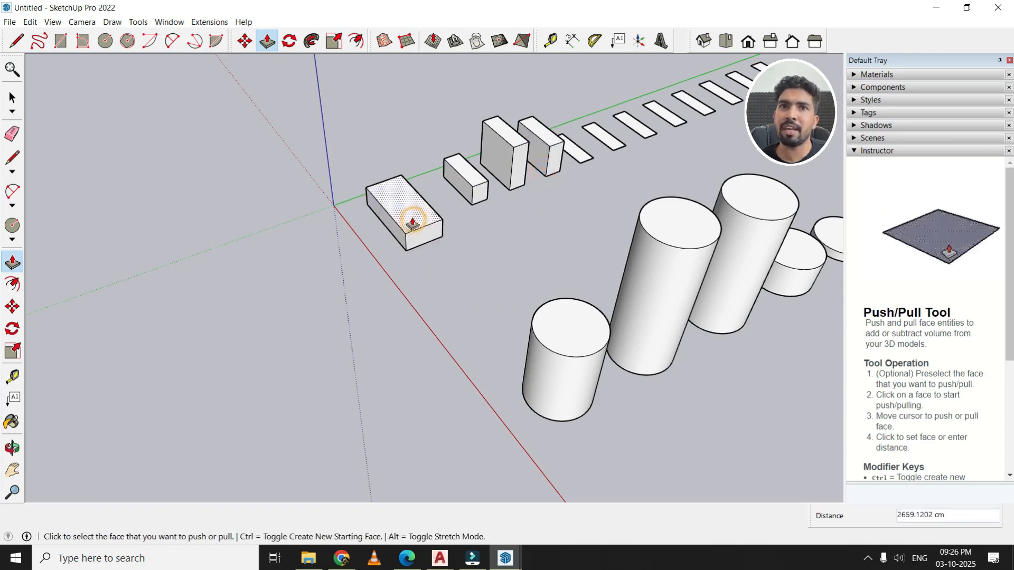
double_click(459, 194)
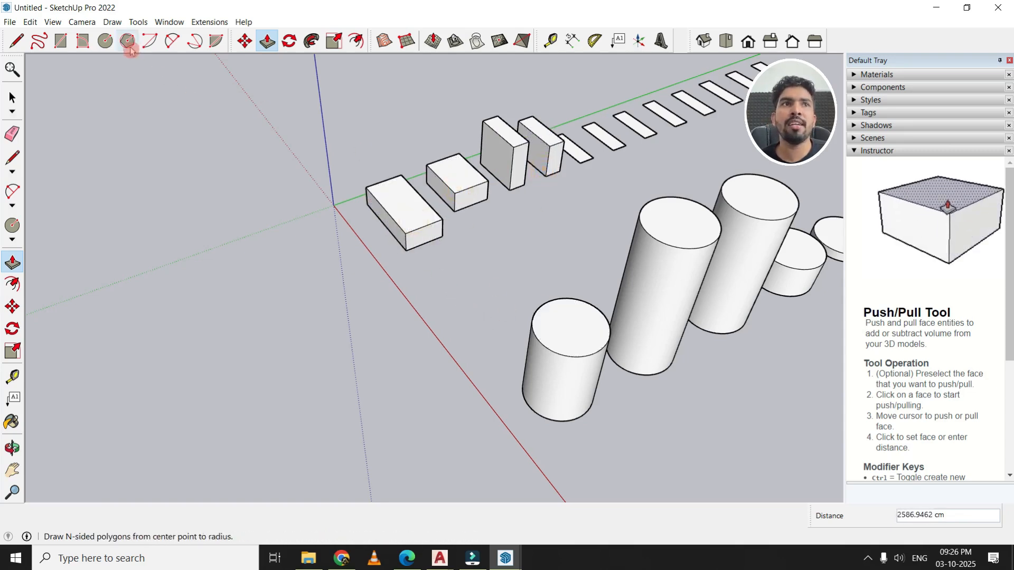
- Draw two concentric circles on the top face of the short cylinder nearest the origin
scroll(567, 336, up, 4)
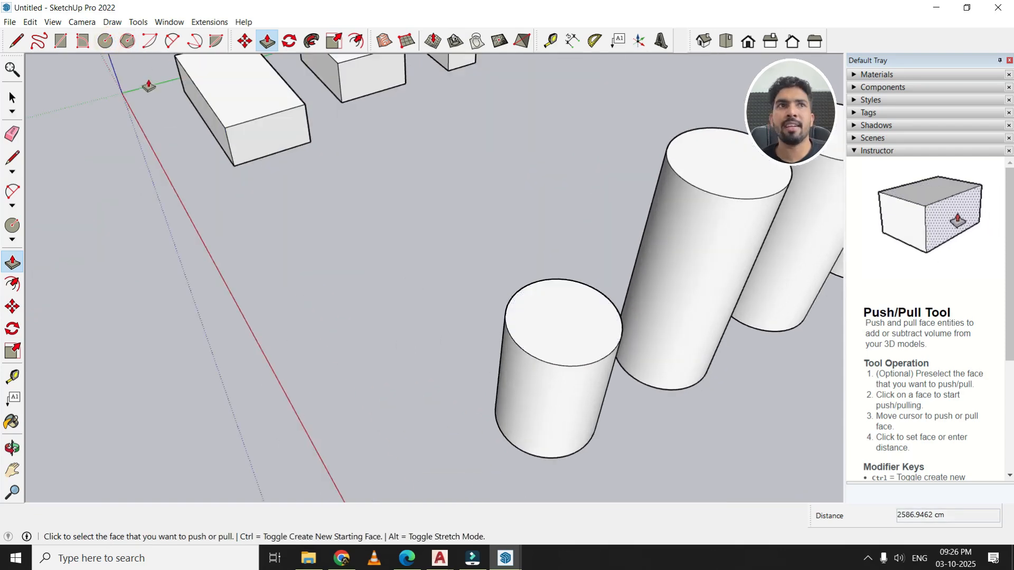
click(105, 40)
click(563, 320)
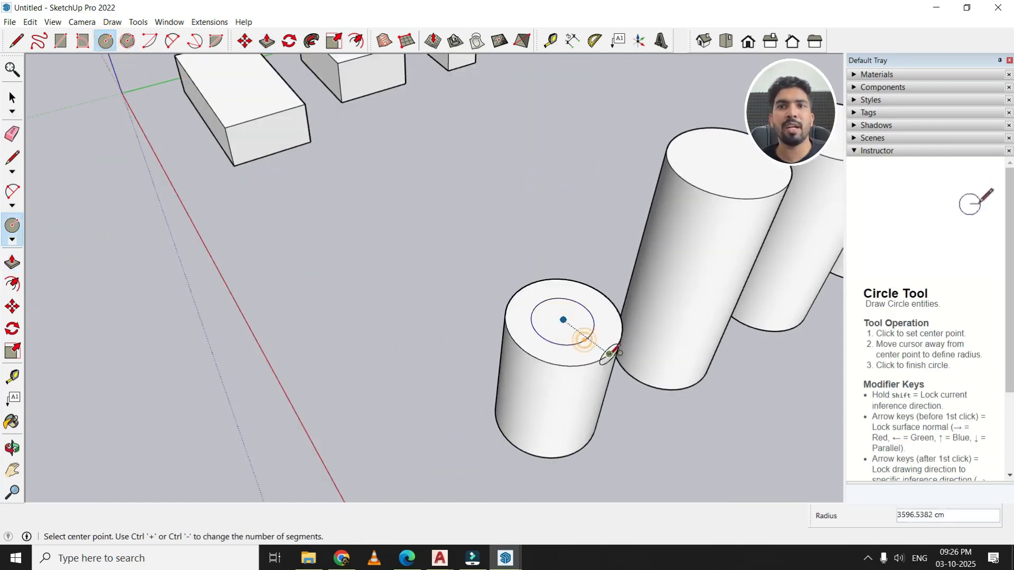
scroll(583, 341, up, 5)
click(555, 313)
click(583, 331)
- Push/Pull the short cylinder's outer ring, middle ring and inner circle to different heights, extending the core about 22269 cm
click(267, 40)
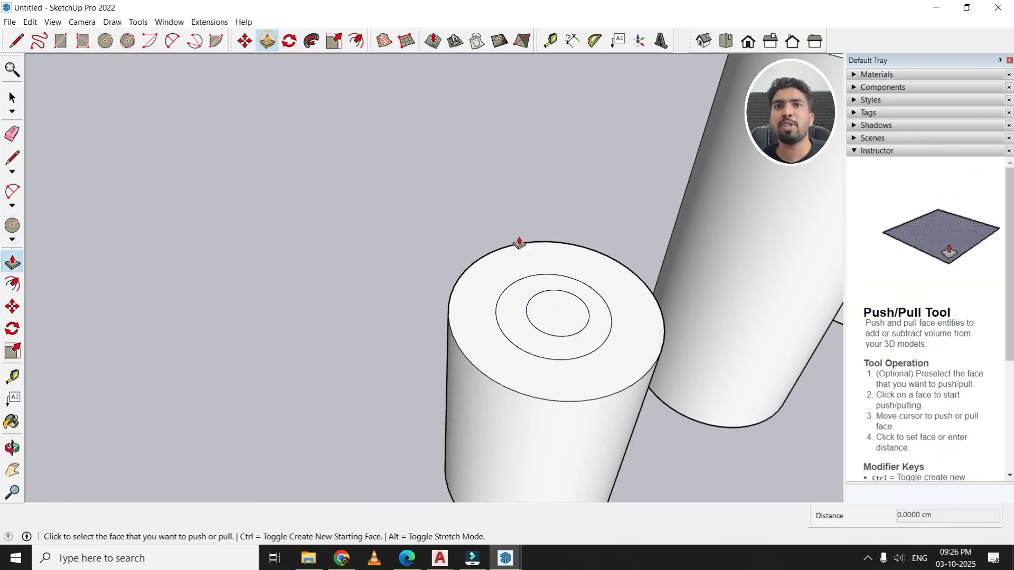
scroll(628, 318, down, 2)
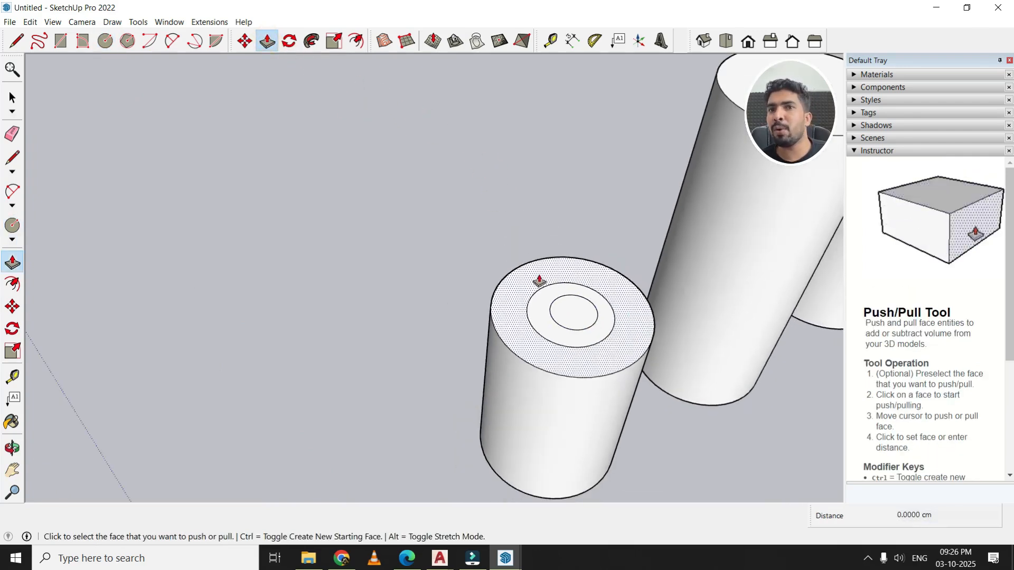
click(513, 338)
click(505, 288)
click(570, 244)
click(574, 217)
middle_drag(574, 216, 580, 343)
click(580, 322)
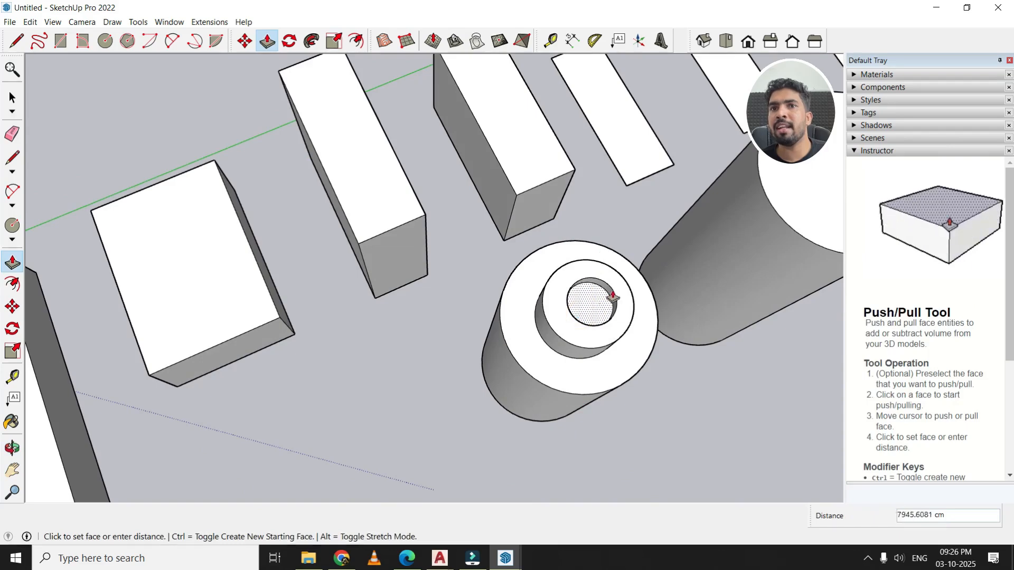
click(642, 224)
- Draw a closed freehand outline on the large side face of the third box
middle_drag(597, 374, 648, 300)
scroll(647, 300, down, 4)
middle_drag(696, 382, 753, 380)
scroll(636, 227, up, 6)
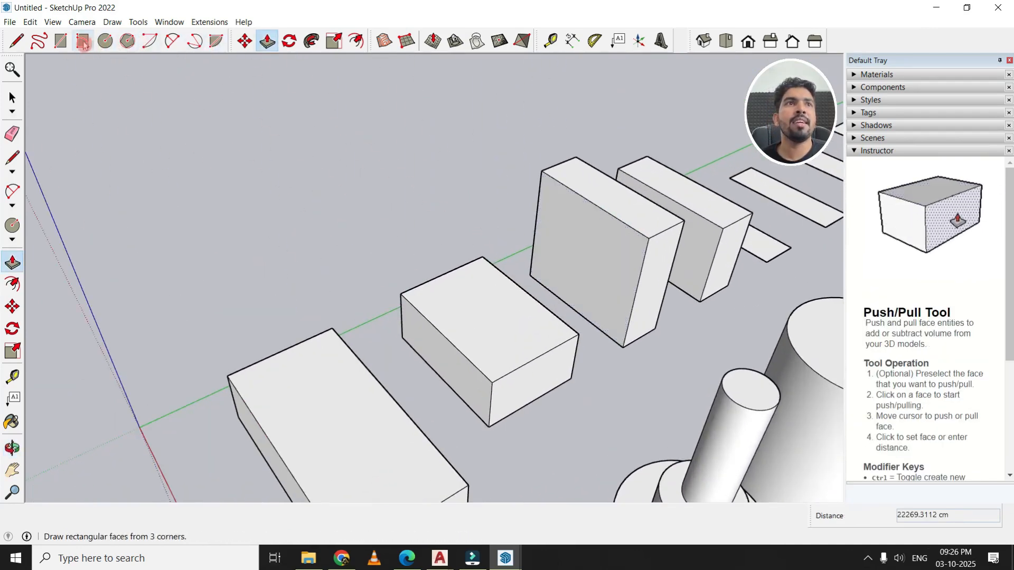
click(38, 41)
drag(579, 225, 597, 290)
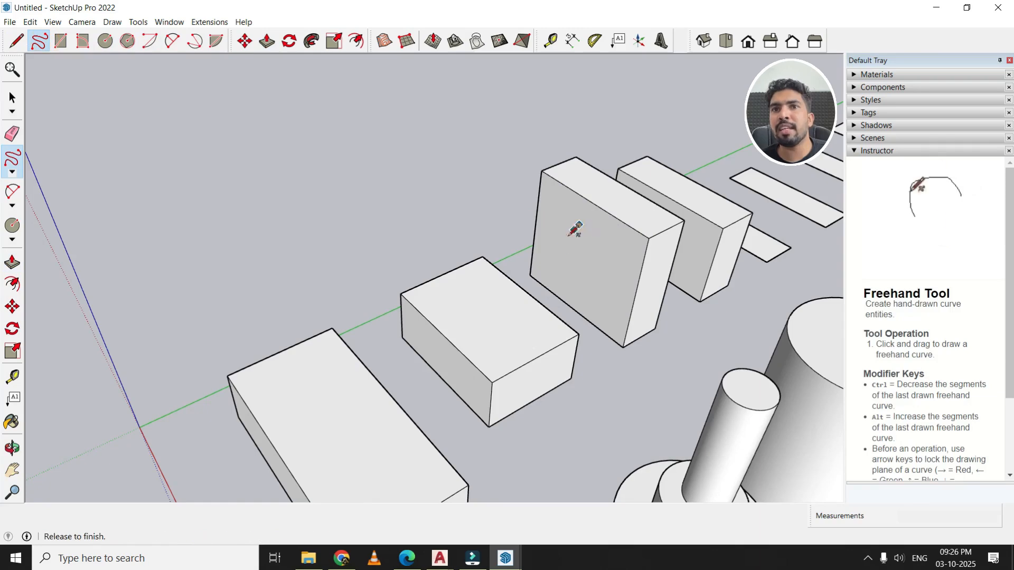
drag(595, 234, 580, 224)
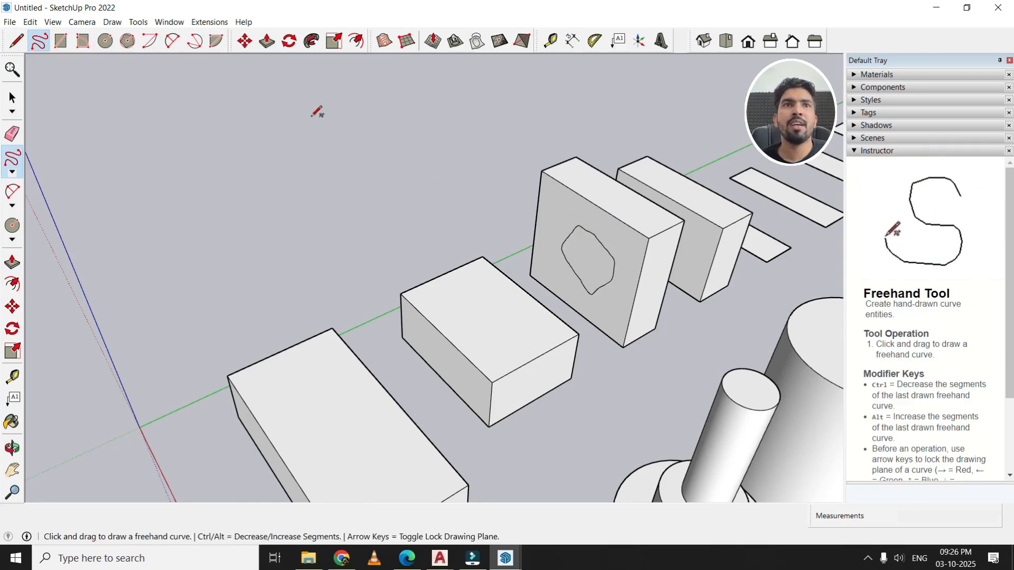
- Pull the freehand shape on the third box outward by about 1780 cm
click(267, 41)
drag(588, 261, 579, 285)
middle_drag(578, 285, 566, 310)
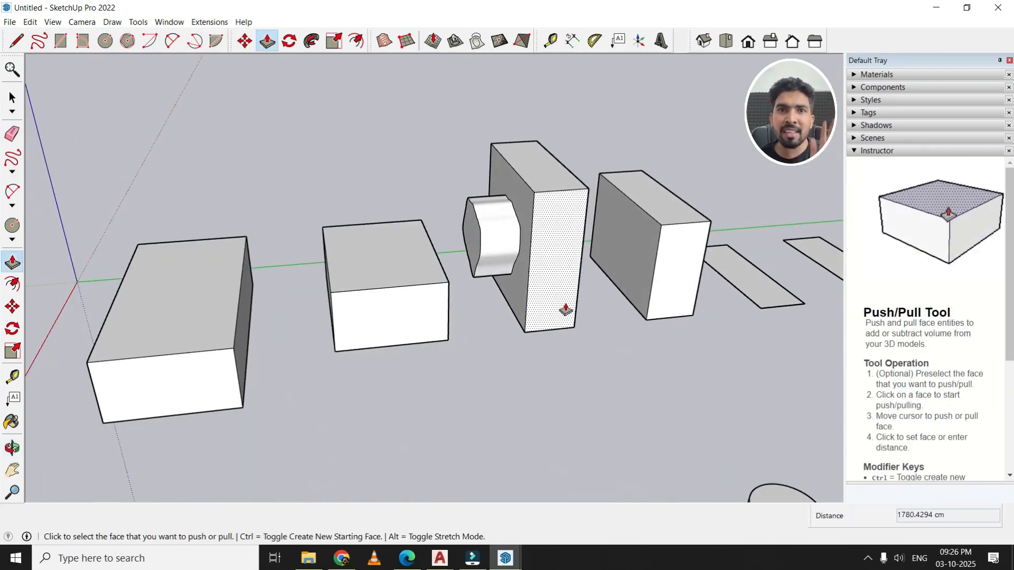
- Draw a line across the first box's end face just below and parallel to its top edge
middle_drag(462, 315, 272, 241)
key(l)
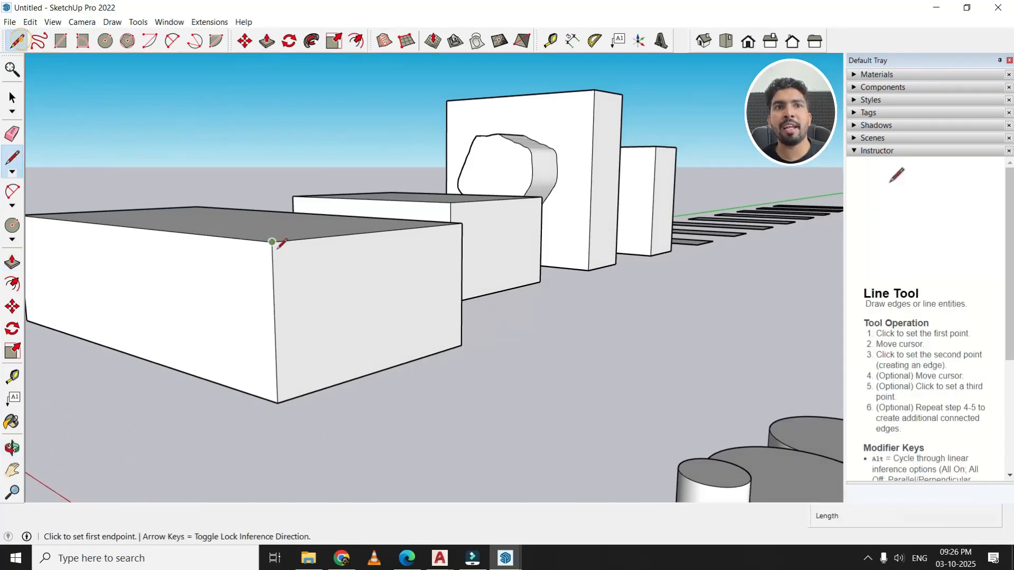
click(272, 261)
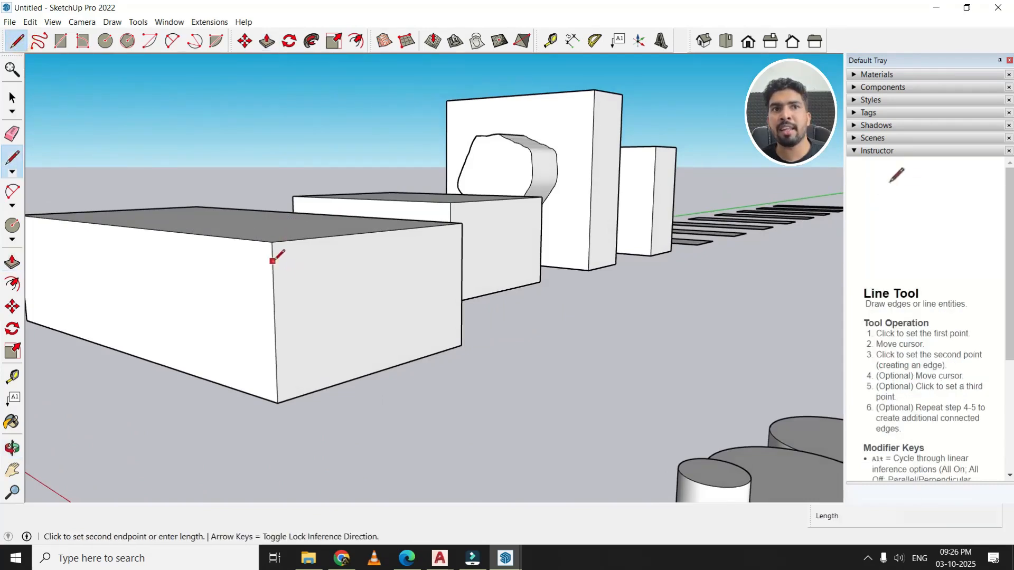
click(436, 241)
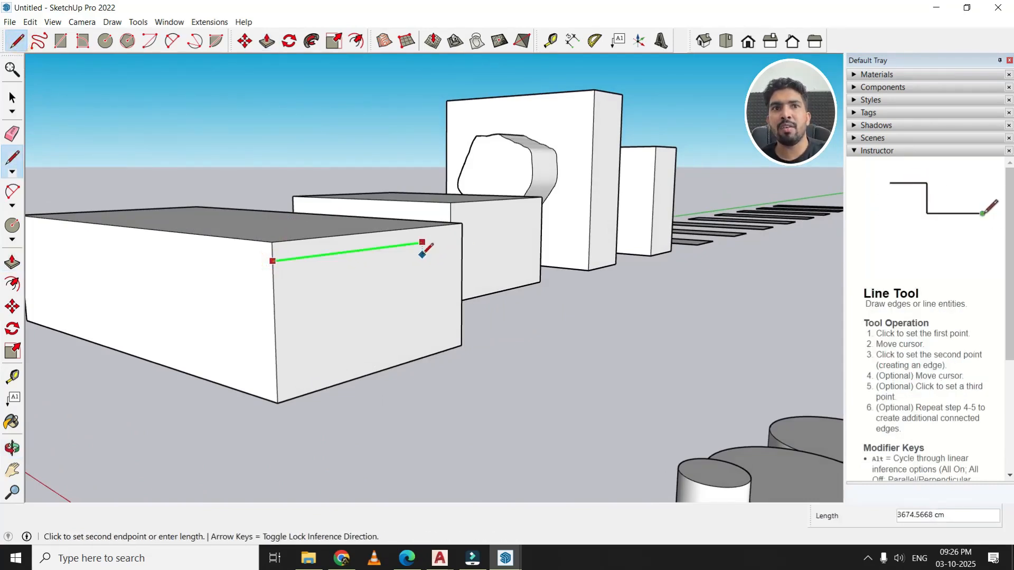
click(463, 236)
mouse_move(461, 340)
middle_down()
mouse_move(380, 350)
mouse_move(412, 350)
middle_up()
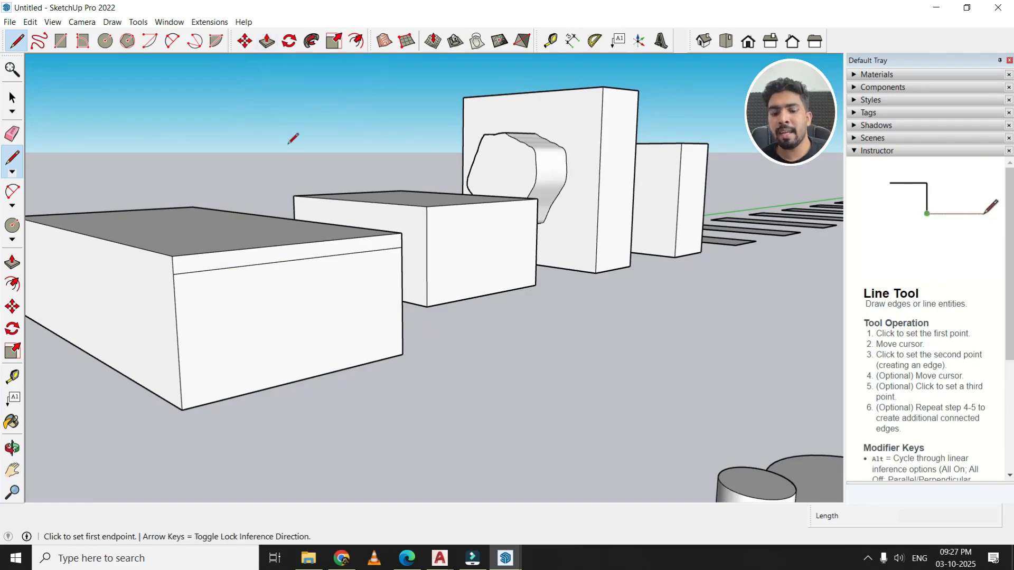
- Push/Pull the narrow strip at the top of the first box's end face outward about 1026 cm to form an overhang
key(p)
click(286, 257)
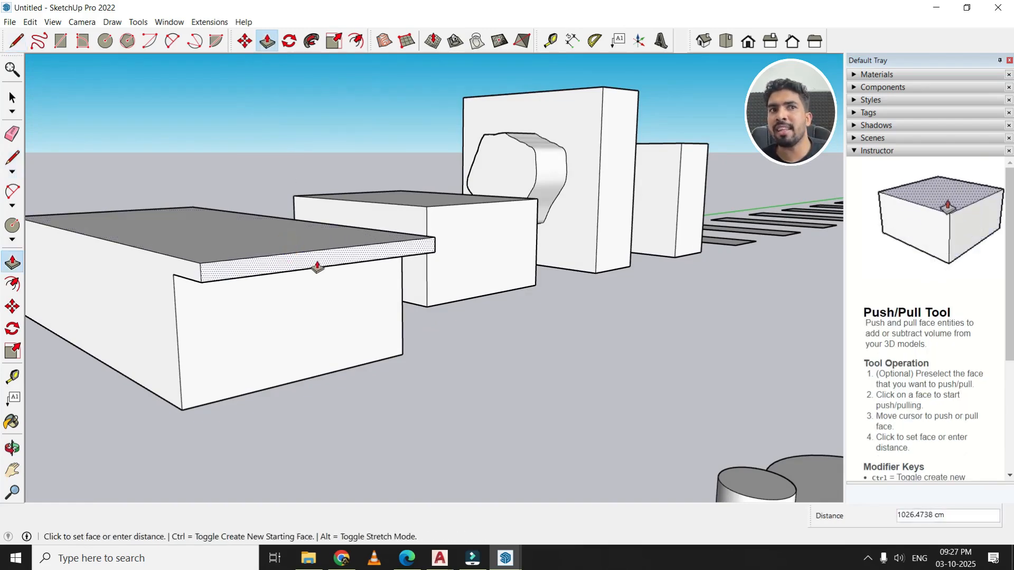
click(317, 267)
scroll(403, 337, down, 1)
middle_drag(403, 338, 490, 303)
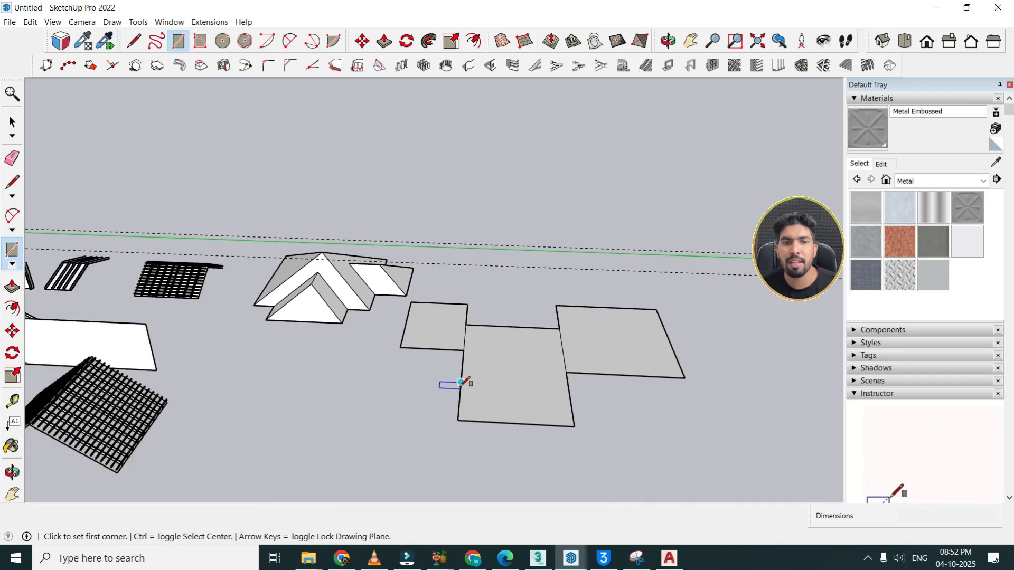
- Erase the shared edges between the three adjoining rectangles to merge them into one face
scroll(660, 370, up, 2)
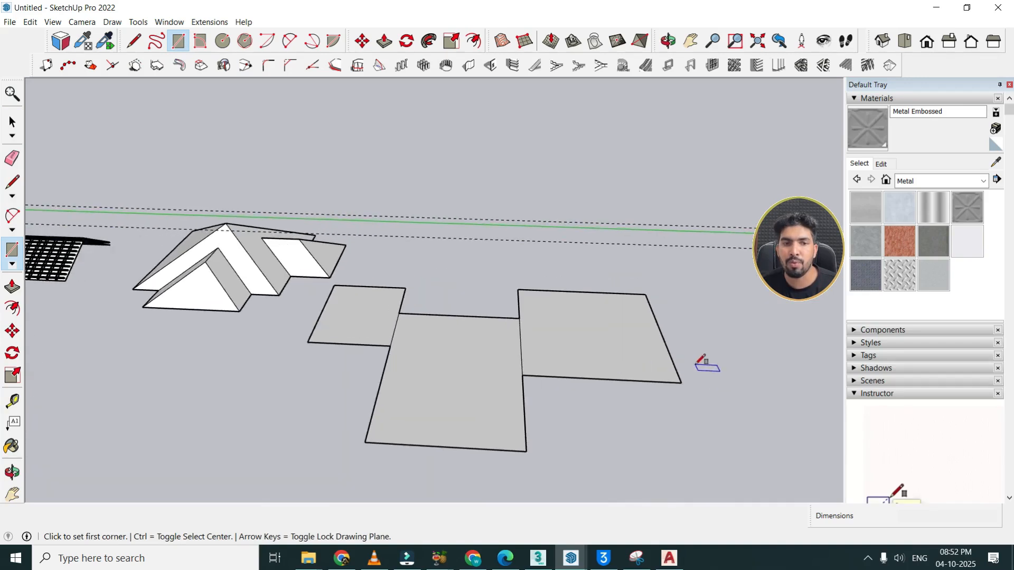
scroll(571, 343, down, 2)
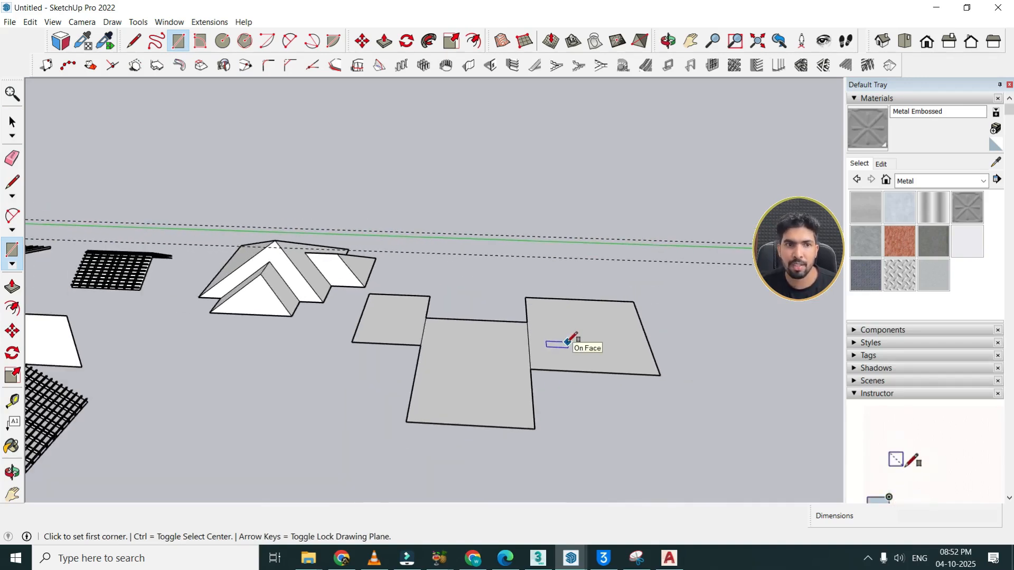
key(e)
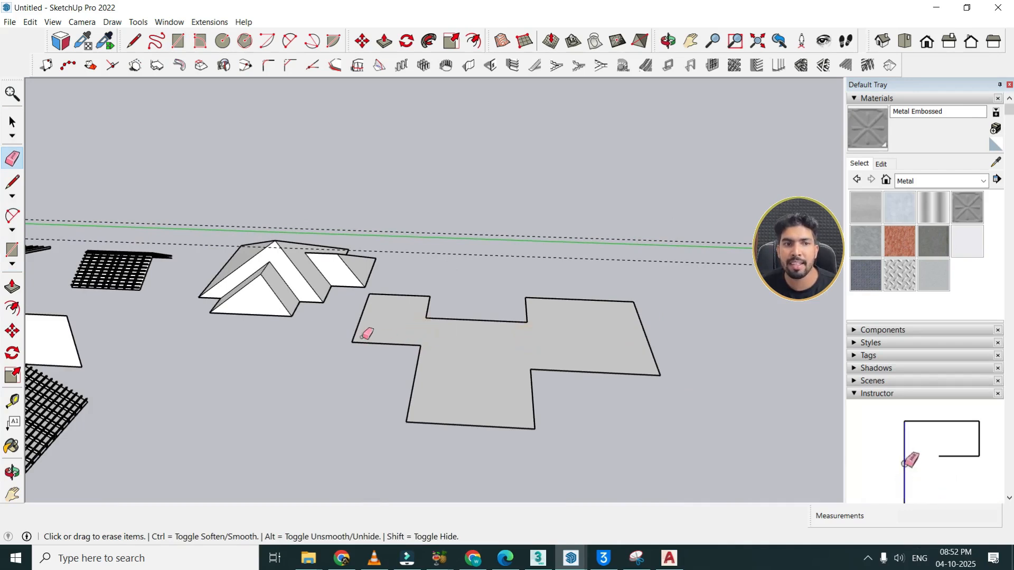
- Create a hip roof on the merged face with the 1001bit tool, setting the roof overhang to .6
key(space)
click(601, 331)
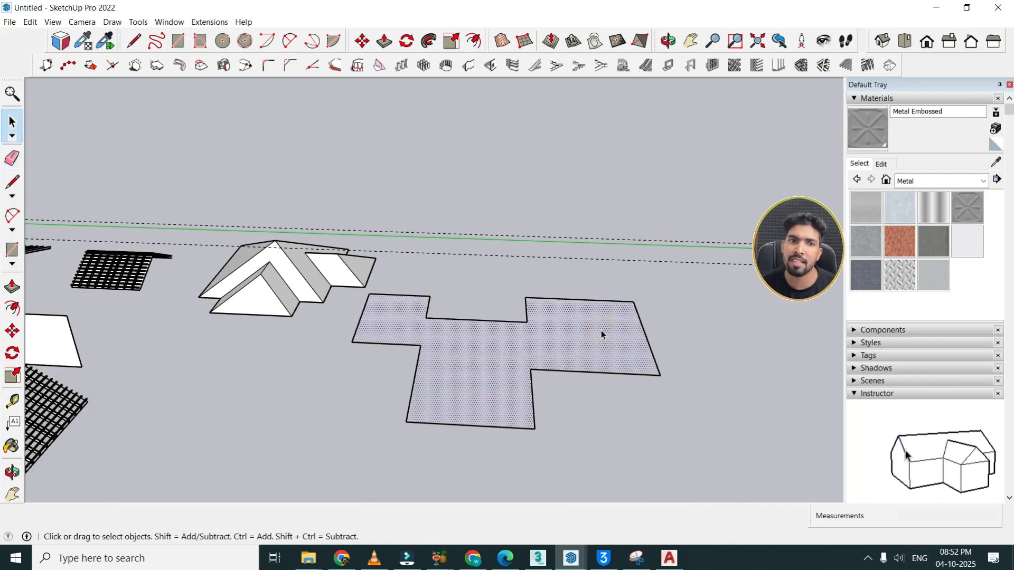
click(890, 65)
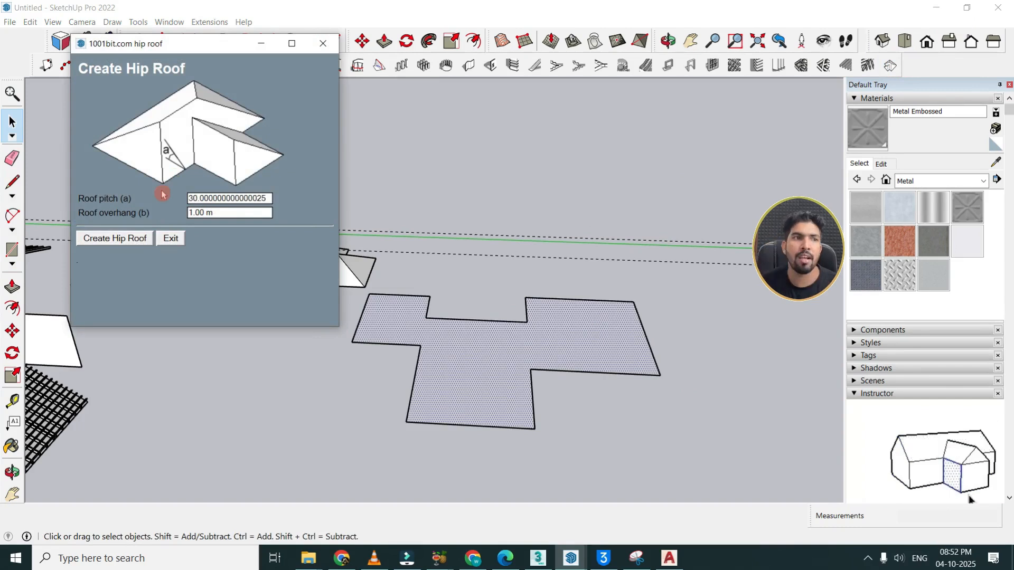
click(202, 211)
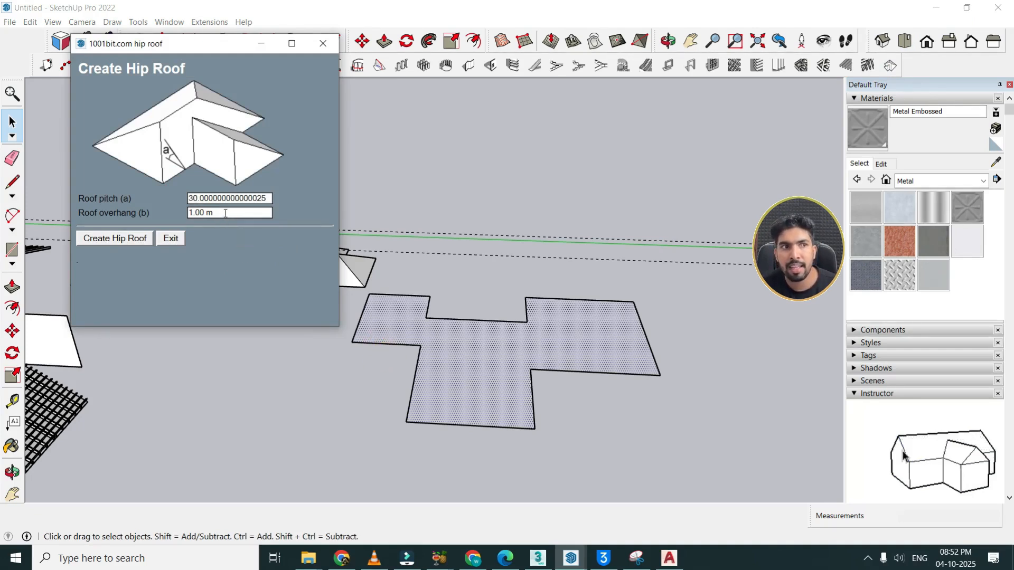
drag(225, 213, 183, 212)
text(6)
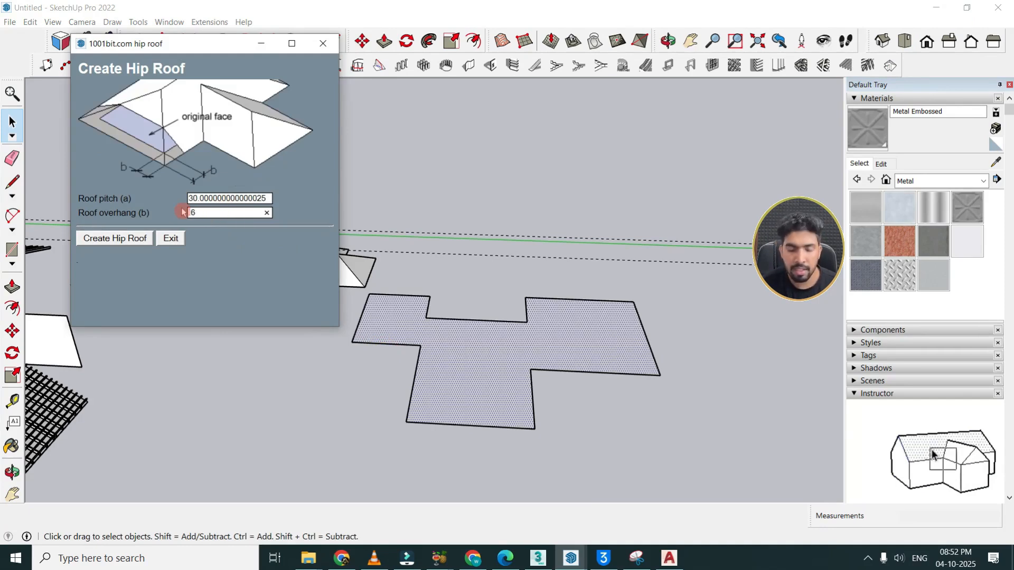
click(133, 228)
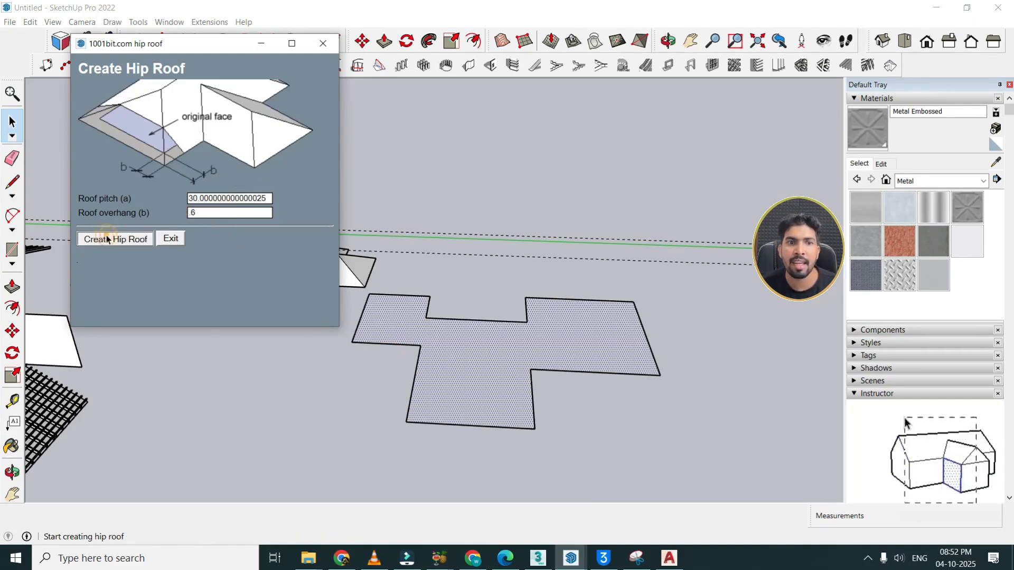
middle_drag(514, 375, 411, 327)
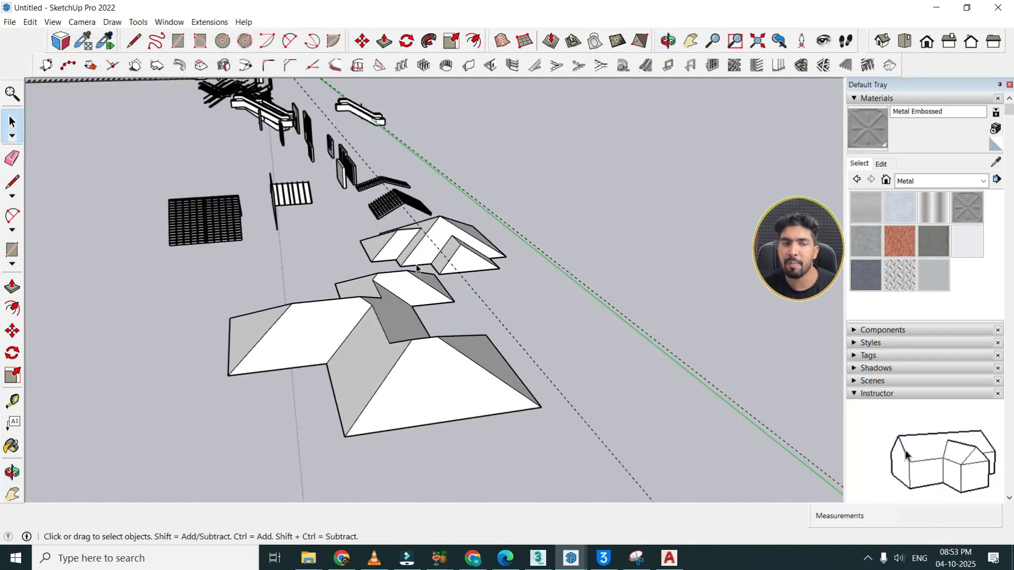
middle_drag(496, 353, 372, 285)
click(550, 351)
scroll(370, 284, down, 4)
scroll(476, 288, up, 2)
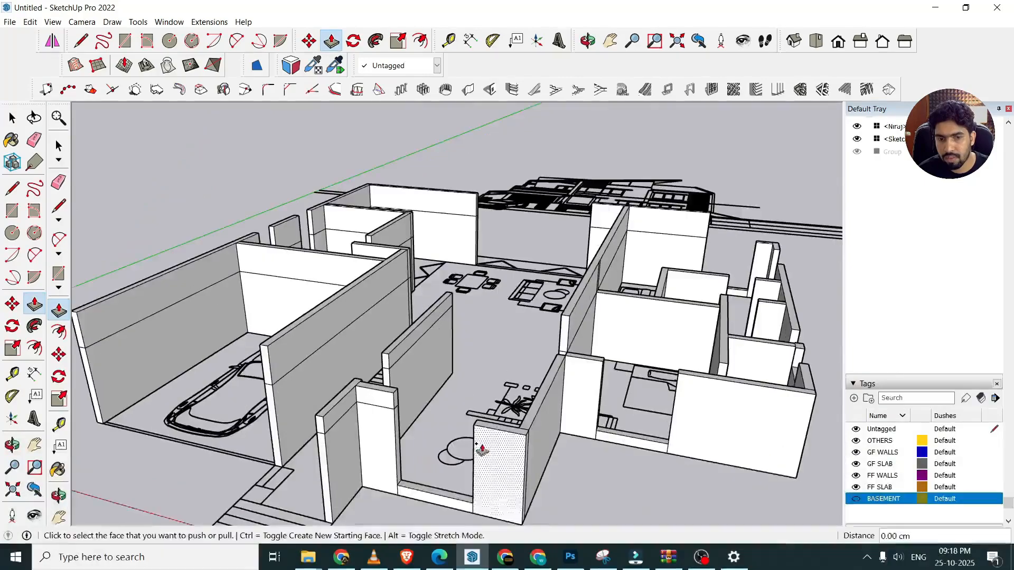
- Push/Pull the low front wall's top face up 110 cm and repeat that extrusion on the neighbouring wall tops
middle_drag(482, 446, 375, 370)
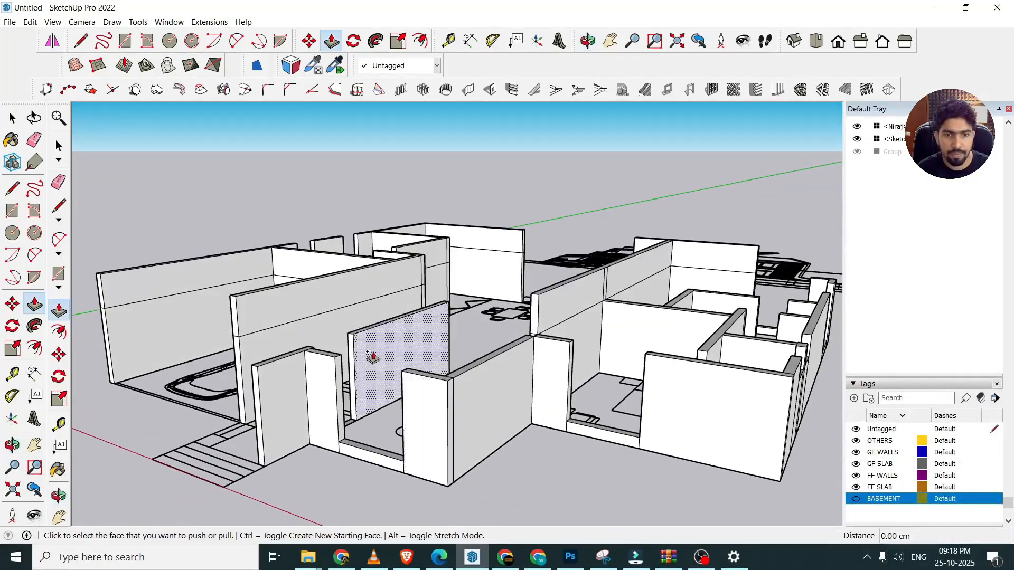
scroll(402, 379, up, 3)
click(398, 373)
text(110)
key(Return)
double_click(345, 448)
double_click(382, 445)
double_click(535, 479)
- Repeat the 110 cm Push/Pull on the wall tops around the front bedroom and its outer walls
middle_drag(550, 470, 580, 425)
double_click(475, 396)
double_click(513, 401)
scroll(333, 359, down, 2)
double_click(692, 311)
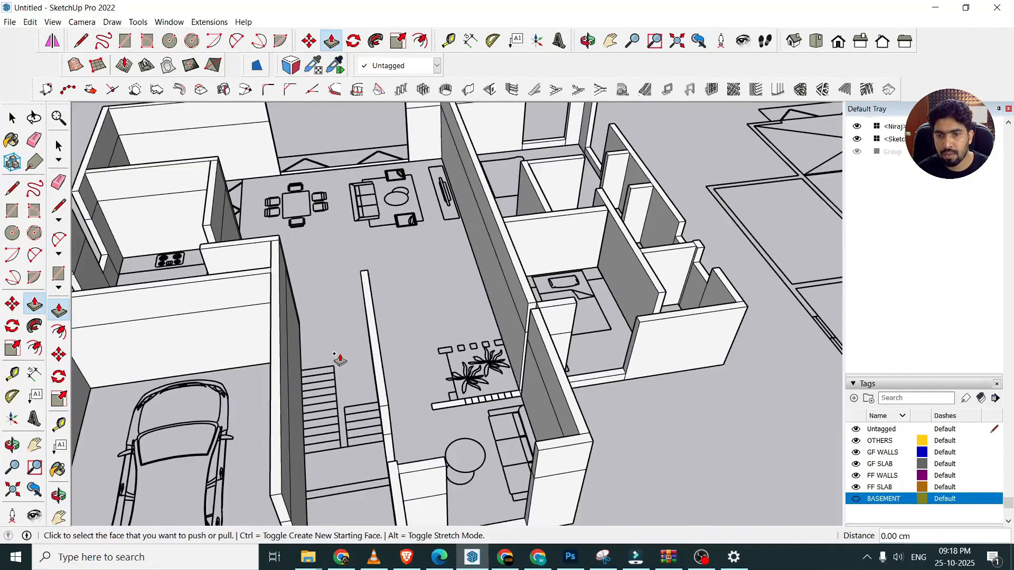
middle_drag(678, 360, 631, 416)
double_click(568, 353)
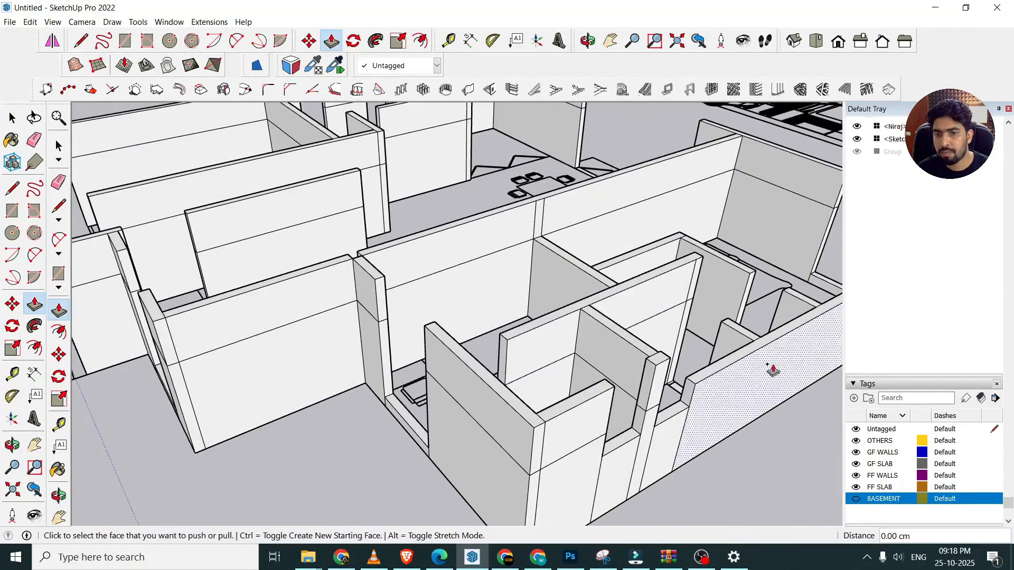
- Raise the tops of the remaining bathroom and rear room partition walls by the same 110 cm
scroll(564, 384, down, 1)
middle_drag(363, 376, 560, 407)
scroll(686, 283, up, 2)
double_click(690, 284)
double_click(654, 230)
double_click(520, 231)
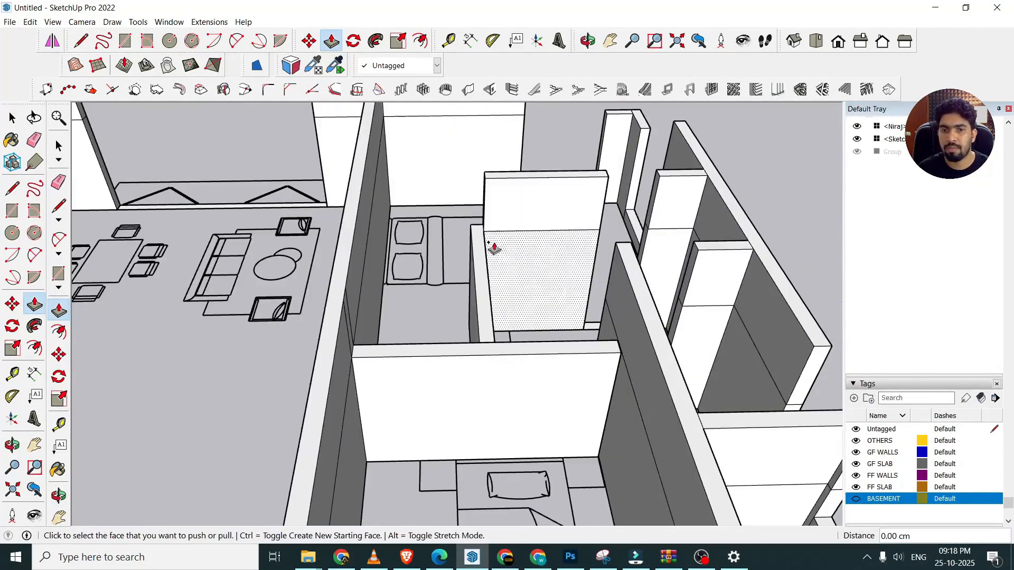
scroll(512, 271, down, 2)
double_click(603, 160)
scroll(534, 233, down, 3)
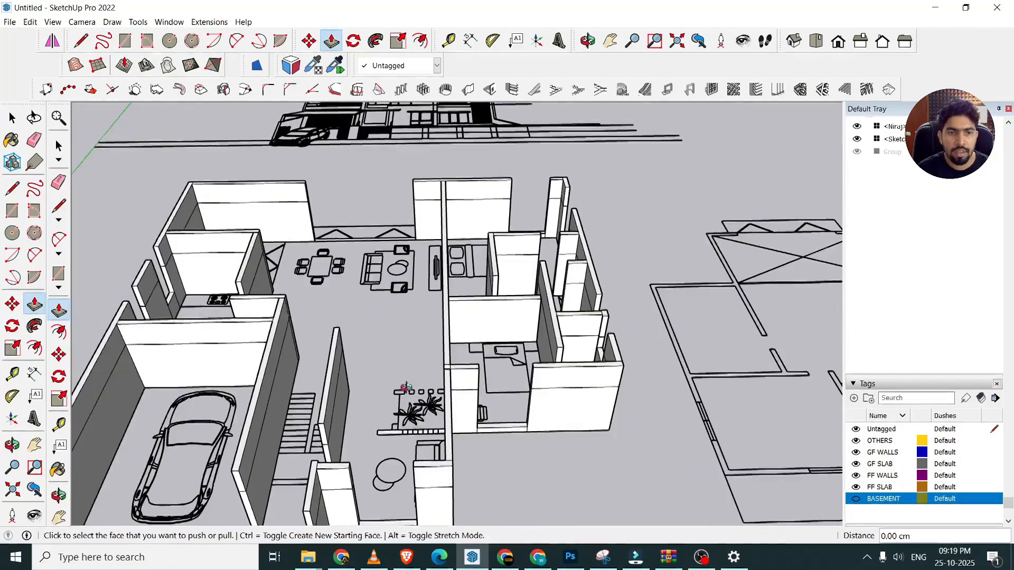
- Push/Pull the small wall-corner face beside the indoor planter up to the full height of the adjoining walls
middle_drag(414, 390, 688, 369)
scroll(509, 390, up, 5)
key(space)
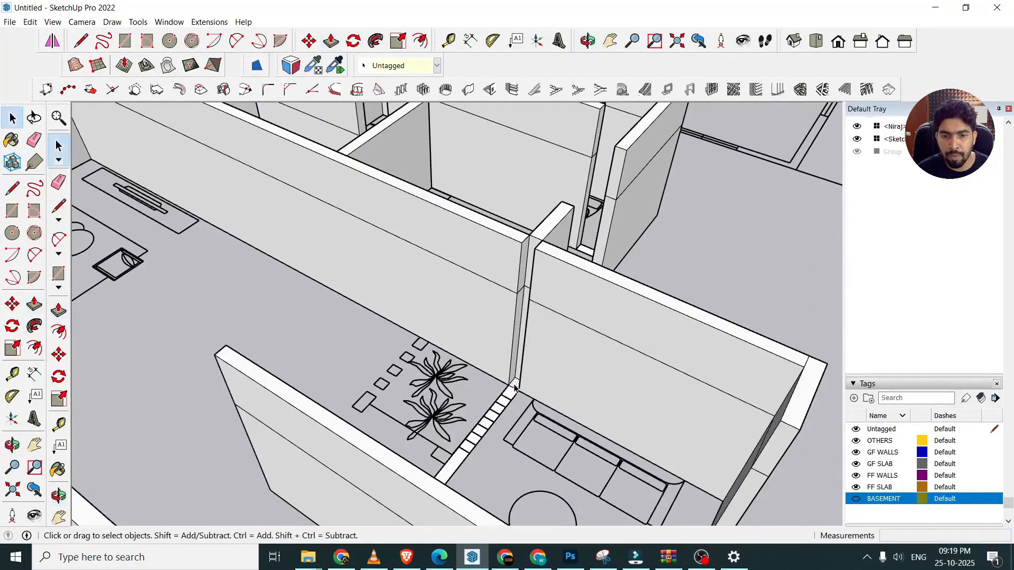
key(p)
click(515, 387)
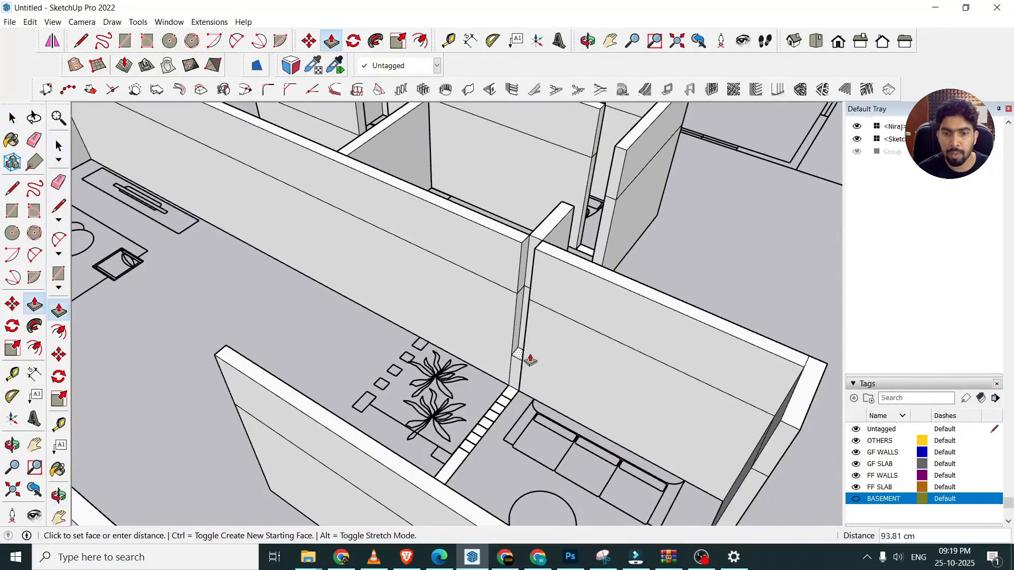
click(523, 298)
click(525, 296)
click(523, 251)
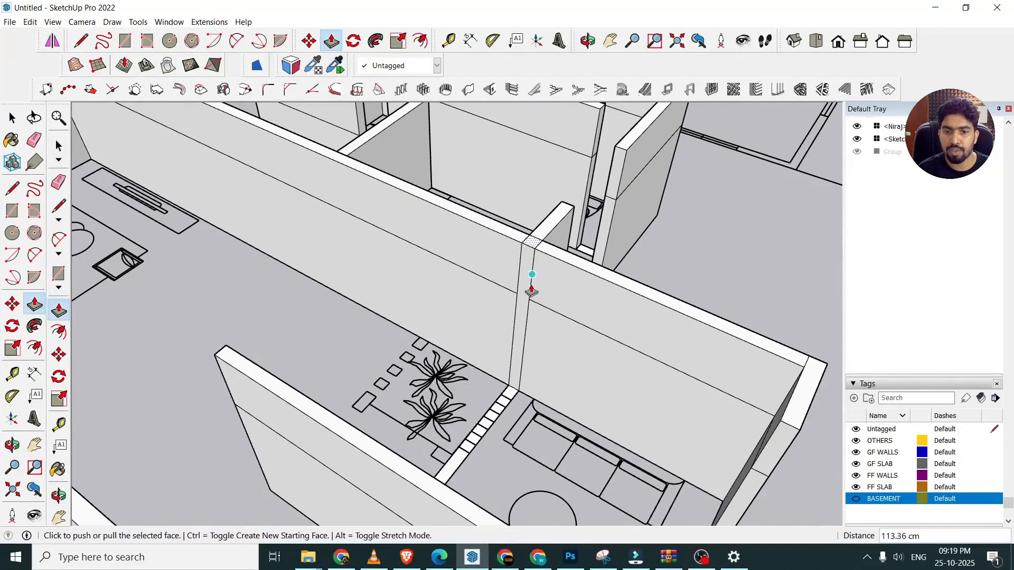
- Push/Pull the upper end face of the short front wall across the tall window opening to the opposite wall
middle_drag(502, 462, 578, 435)
key(space)
scroll(503, 414, down, 6)
scroll(502, 435, up, 10)
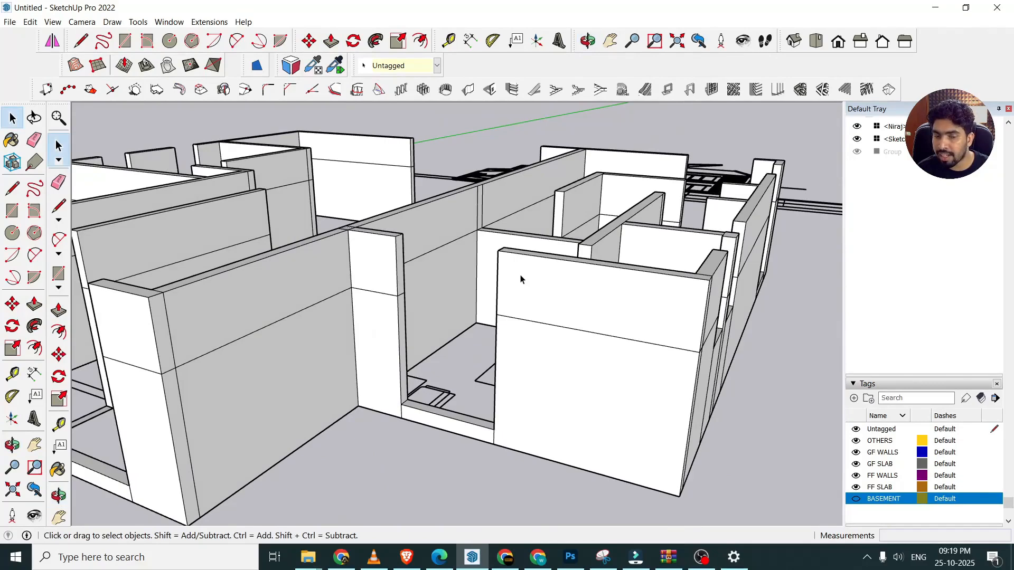
key(p)
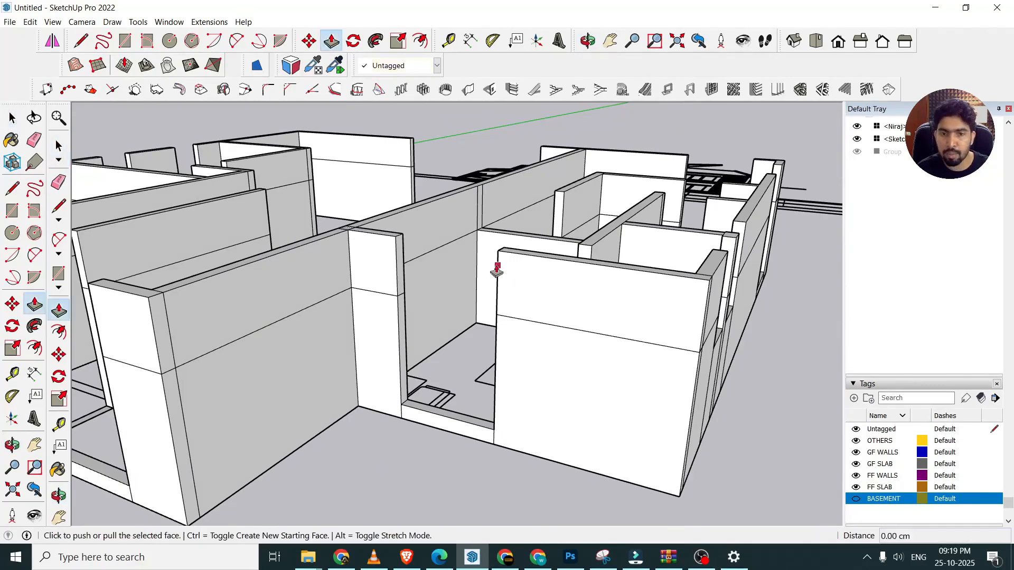
scroll(398, 244, up, 3)
key(space)
click(396, 250)
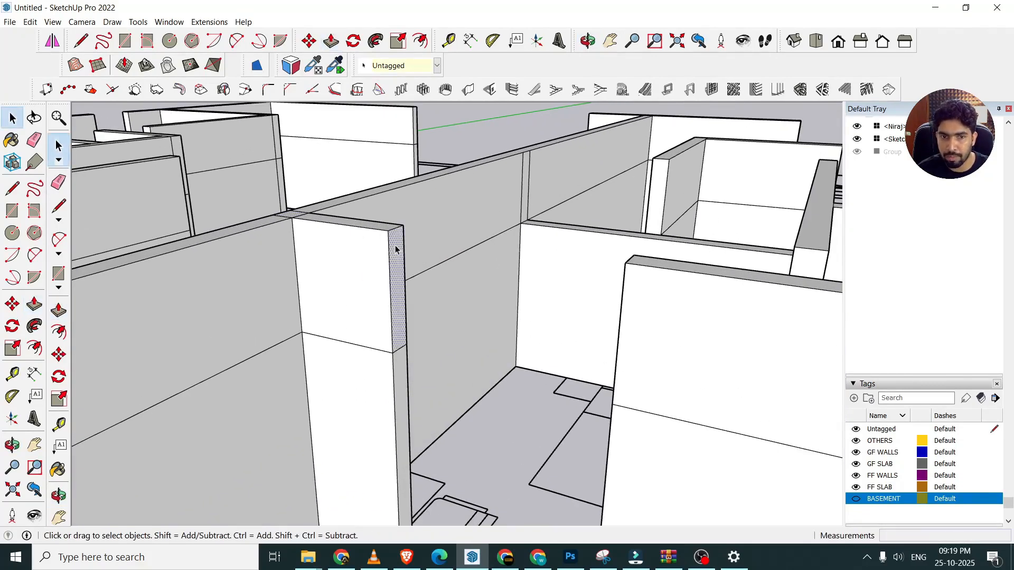
key(p)
click(395, 249)
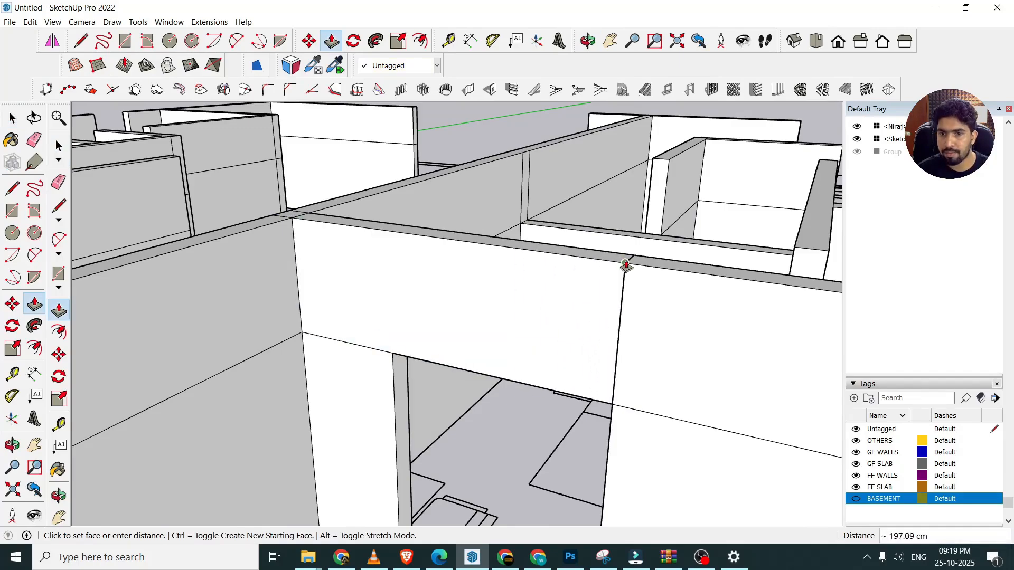
click(630, 262)
- Push/Pull the upper end face of the bedroom partition 80 cm to bridge the doorway to the front wall
middle_drag(494, 274, 502, 439)
scroll(502, 439, up, 2)
click(577, 427)
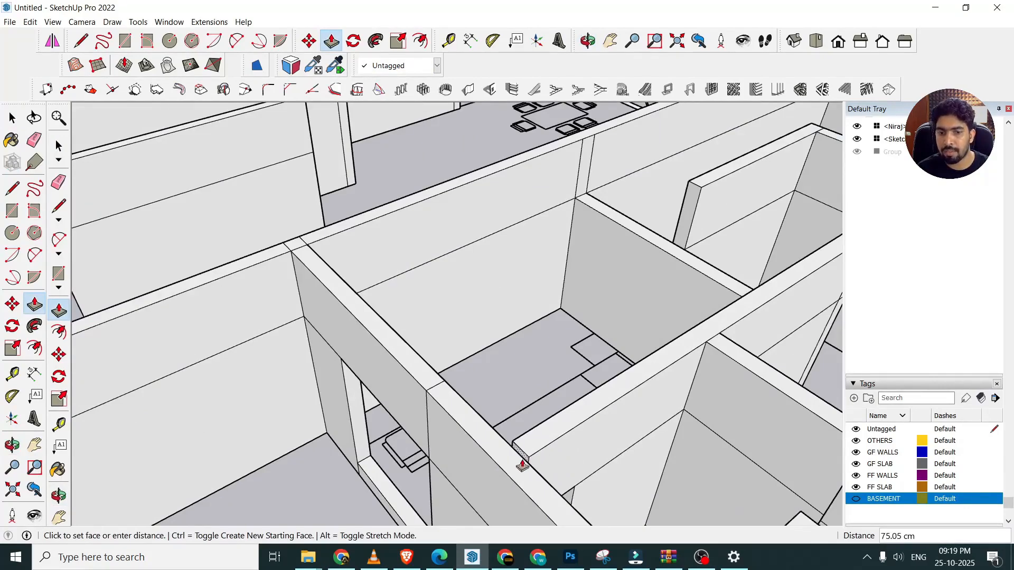
text(80)
key(Return)
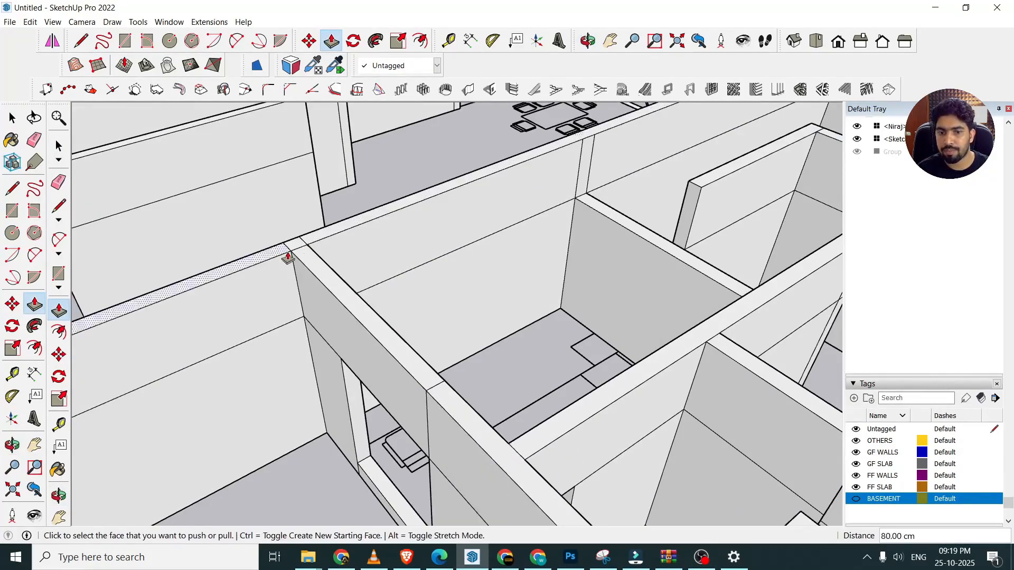
- Extend the upper wall ends with Push/Pull to bridge the small openings along the bathroom's outer side wall
scroll(304, 251, down, 2)
click(643, 402)
click(602, 422)
click(708, 358)
click(667, 371)
key(ctrl+z)
click(705, 362)
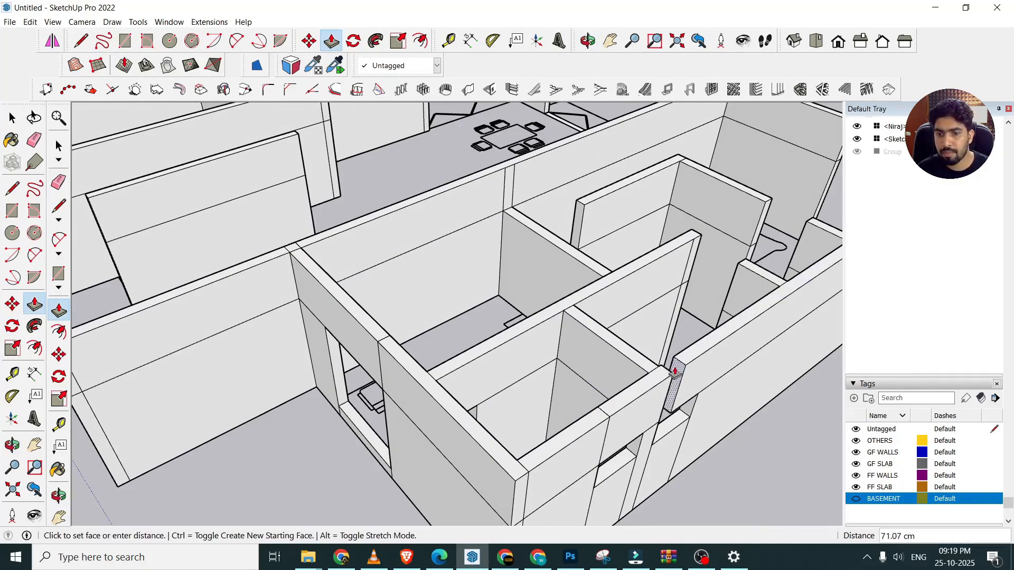
click(737, 278)
- Push/Pull the upper wall ends across the remaining door and window openings around the inner and rear rooms
scroll(397, 269, down, 1)
scroll(661, 206, up, 4)
click(632, 272)
click(677, 296)
scroll(633, 293, down, 2)
scroll(740, 188, down, 2)
click(745, 188)
click(808, 198)
scroll(533, 238, up, 2)
click(531, 248)
middle_drag(660, 285, 423, 304)
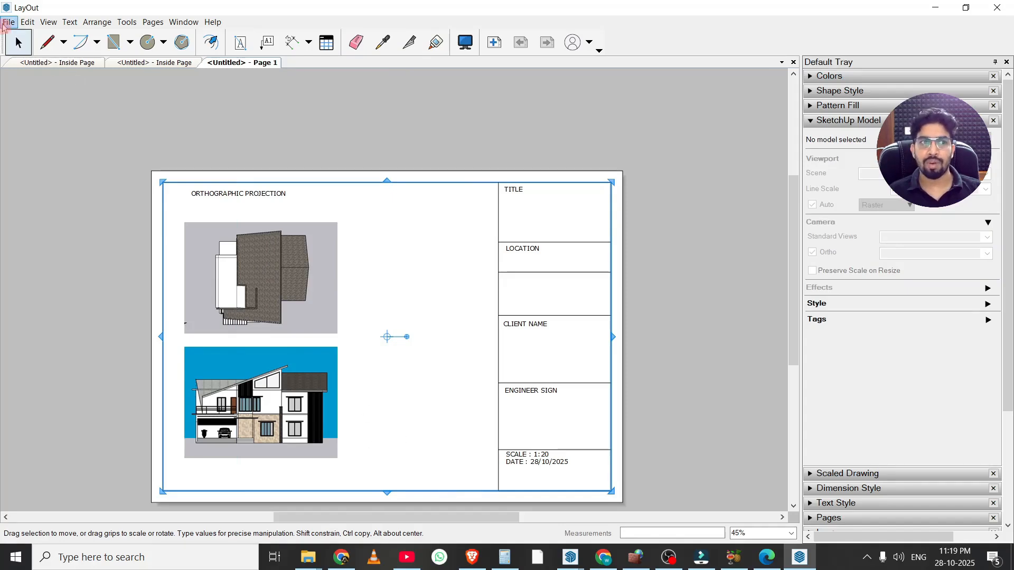
- In LayOut, insert the PROJECT 10 model from the Desktop into the orthographic projection sheet
click(8, 22)
click(32, 203)
click(306, 214)
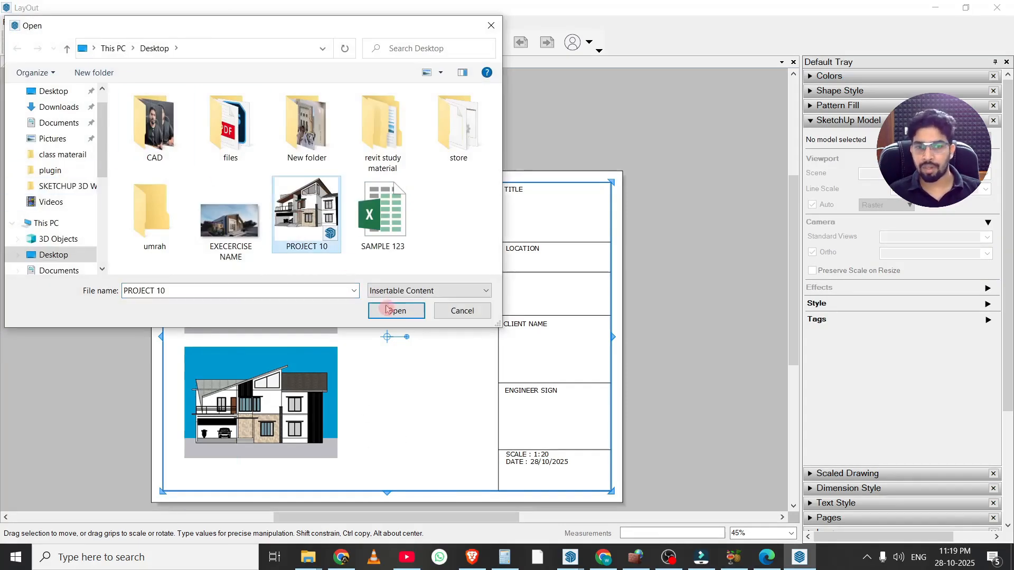
click(396, 311)
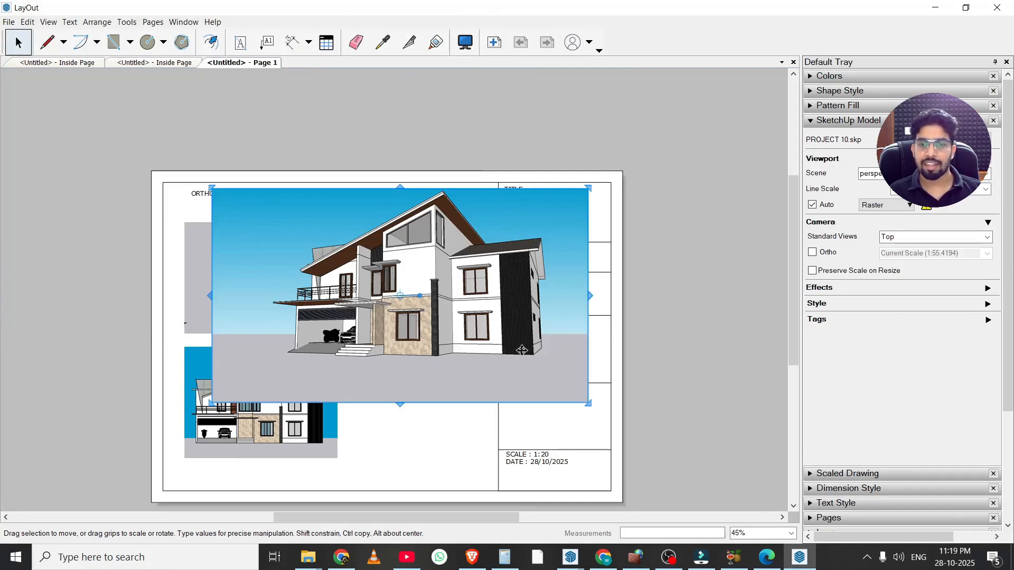
- Shrink the inserted perspective viewport to the front elevation's size and align it directly beside that elevation
drag(588, 406, 407, 309)
drag(299, 208, 271, 366)
drag(377, 467, 337, 458)
drag(243, 385, 399, 388)
key(Left)
key(Up)
key(Up)
key(Up)
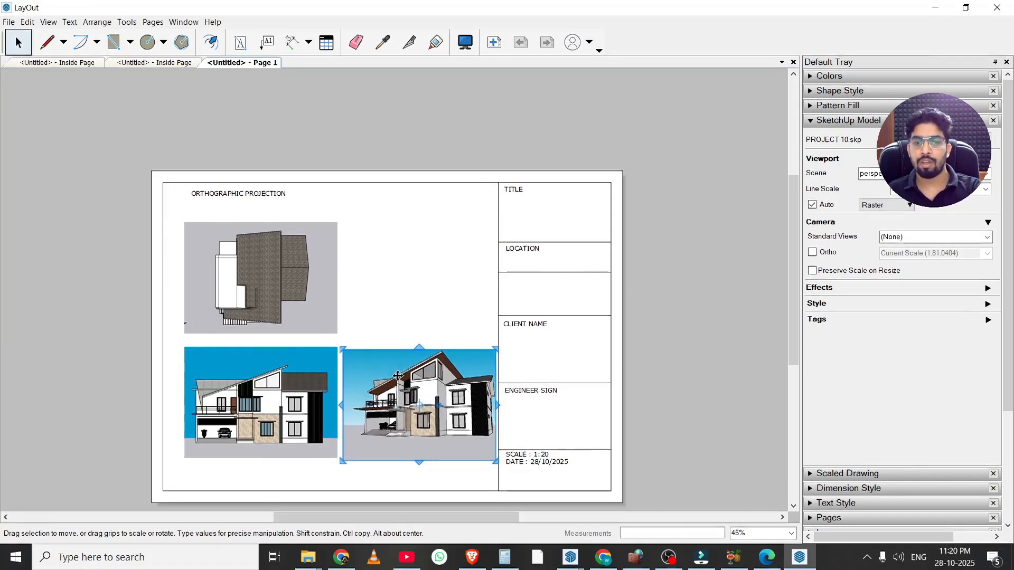
- Set the new viewport's standard view to Right and pan its 3D view to centre the house
click(987, 237)
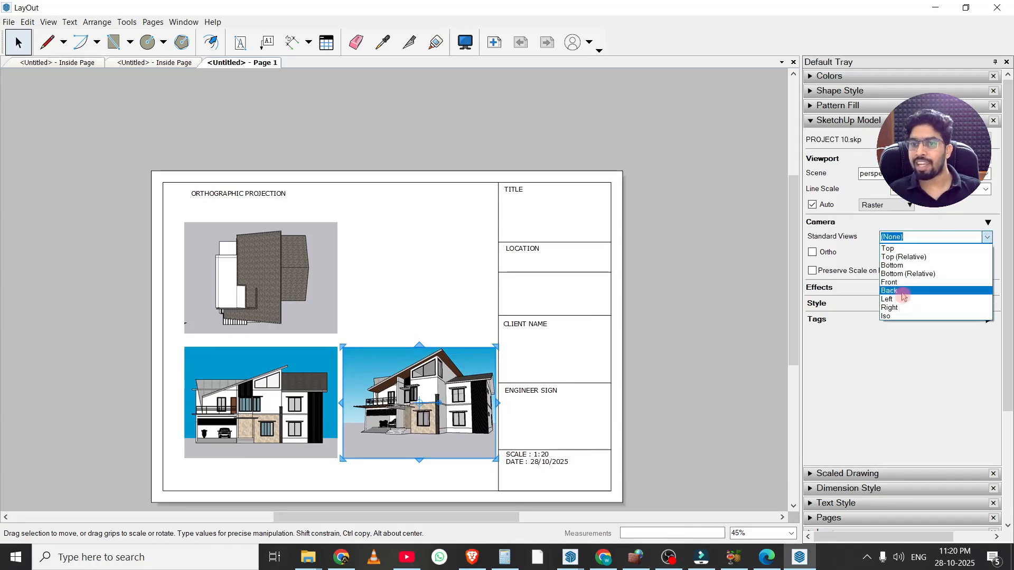
click(892, 307)
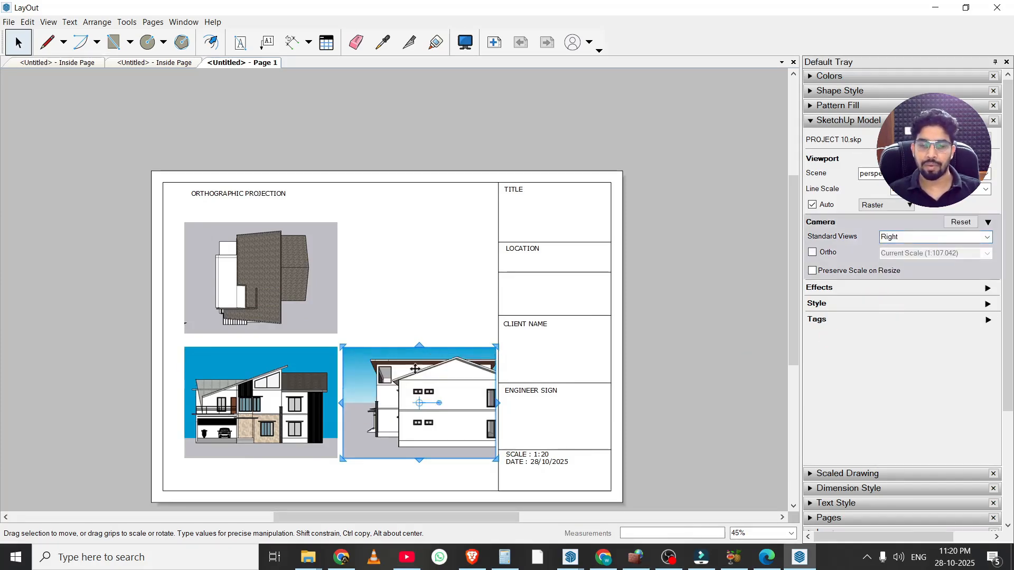
right_click(405, 391)
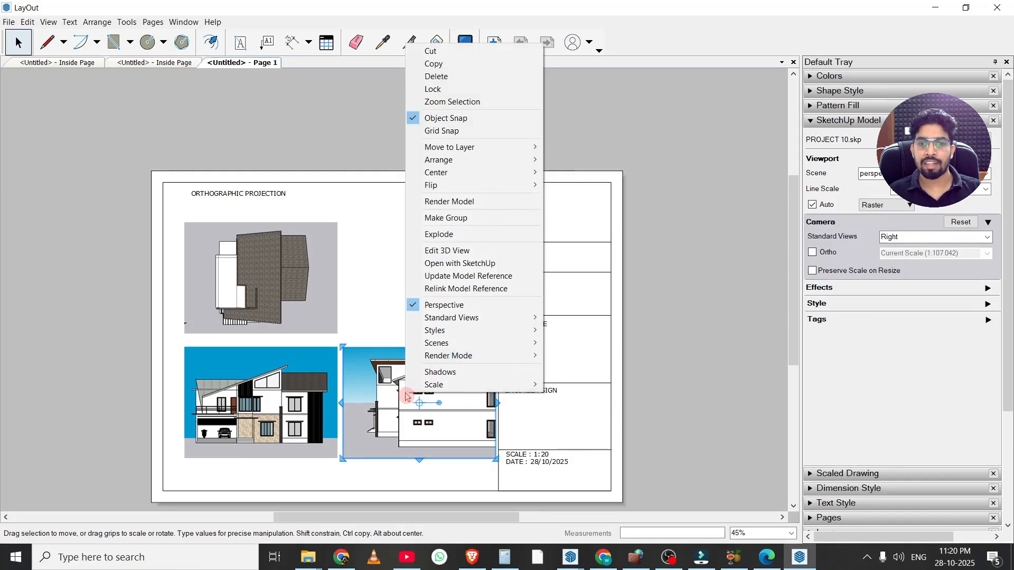
click(447, 250)
drag(431, 400, 409, 397)
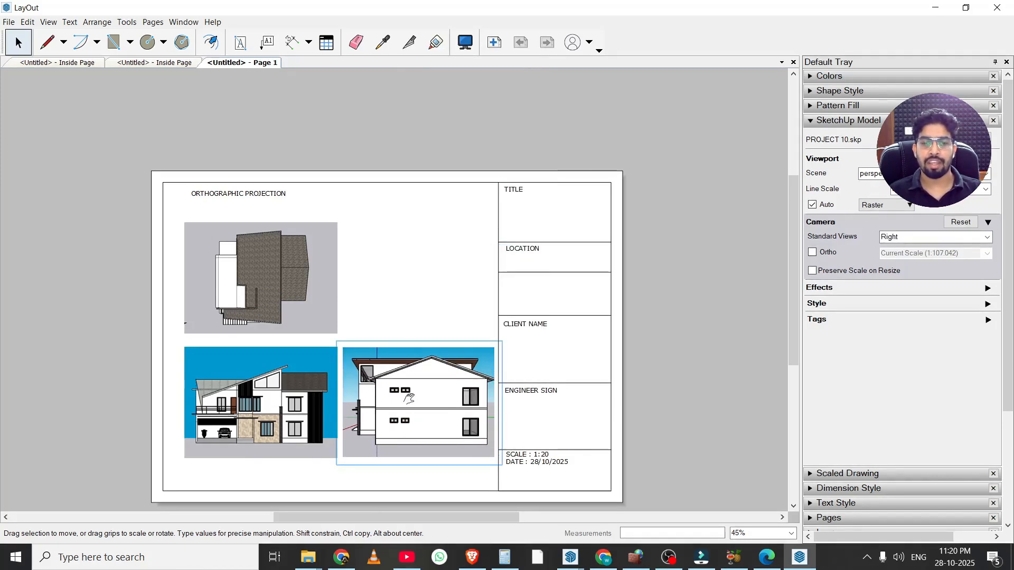
click(442, 301)
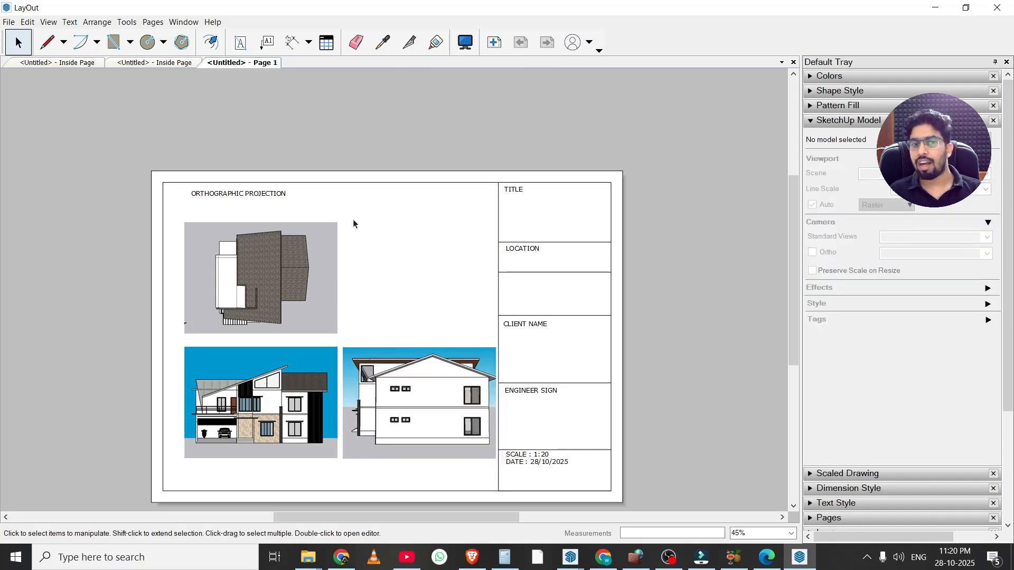
- Insert another copy of the PROJECT 10 model from the Desktop into the sheet
click(8, 22)
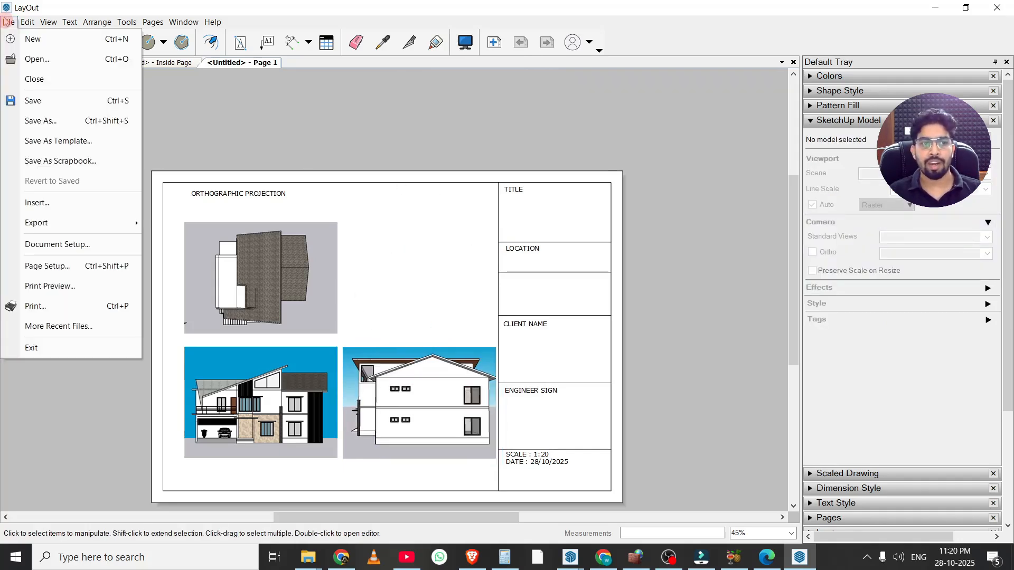
click(34, 203)
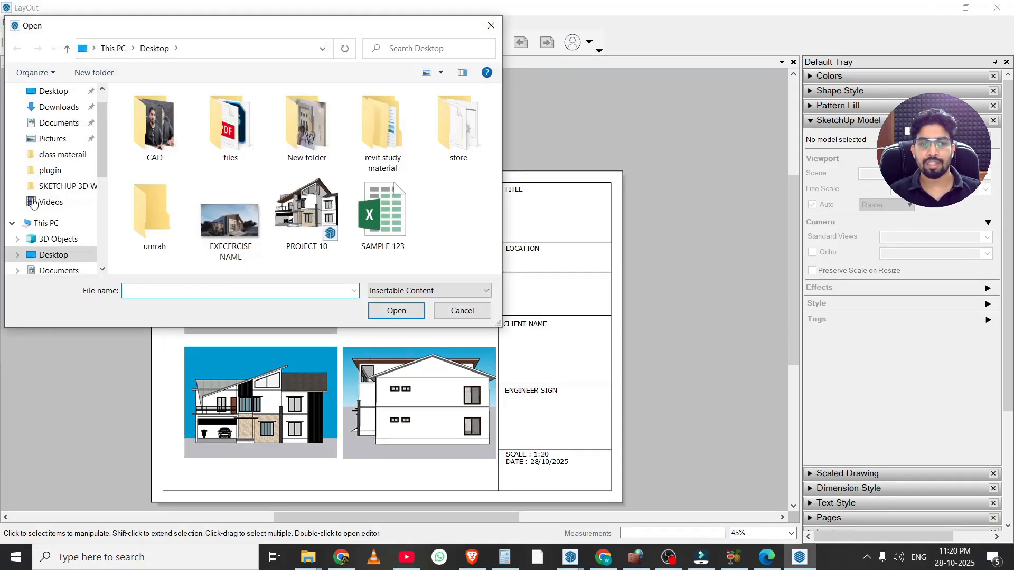
click(307, 212)
click(396, 311)
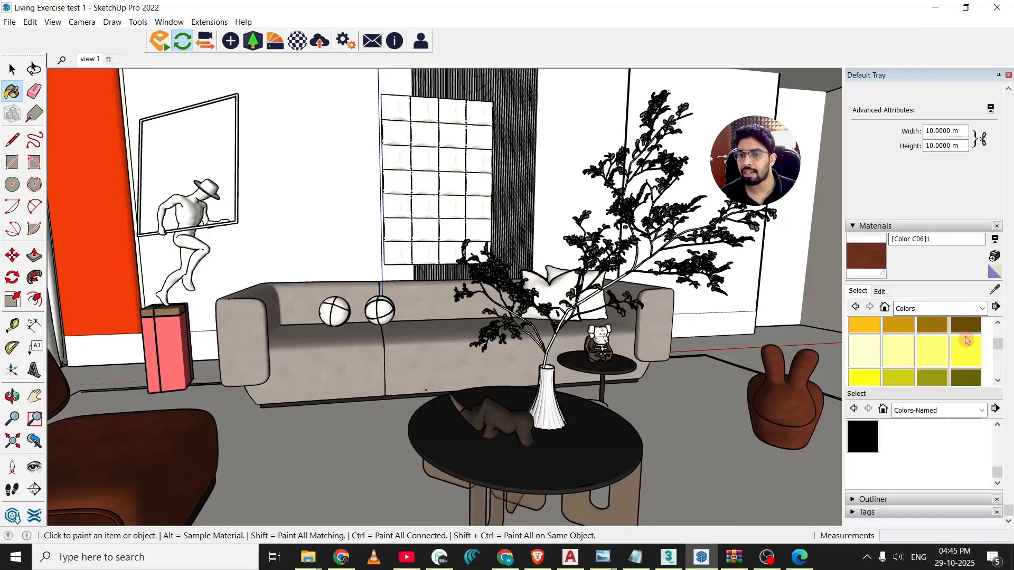
- In SketchUp, paint the tiled wall panel with Color D08 and recolour that material dark red using the Color Wheel picker
click(966, 324)
click(436, 138)
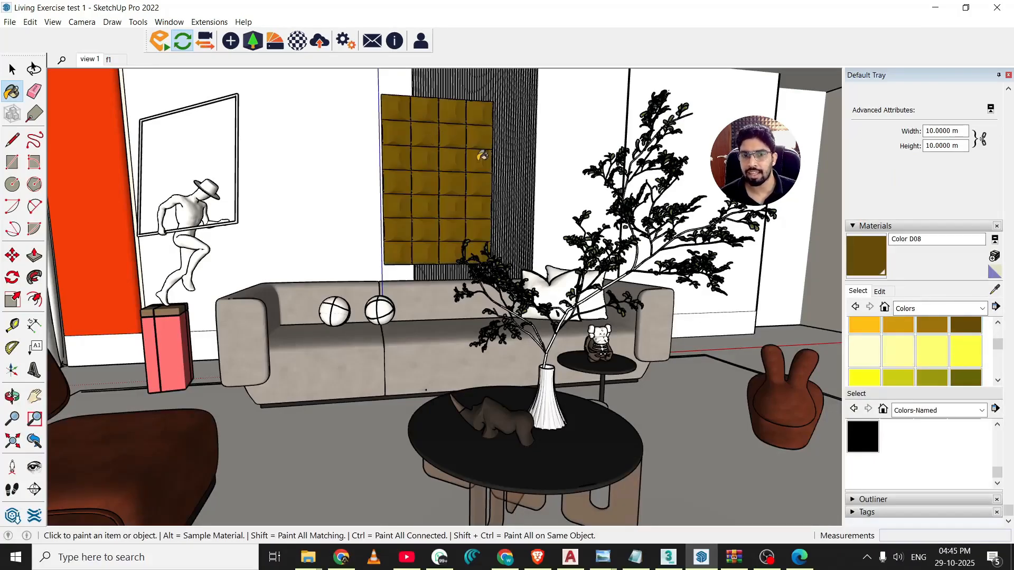
click(881, 292)
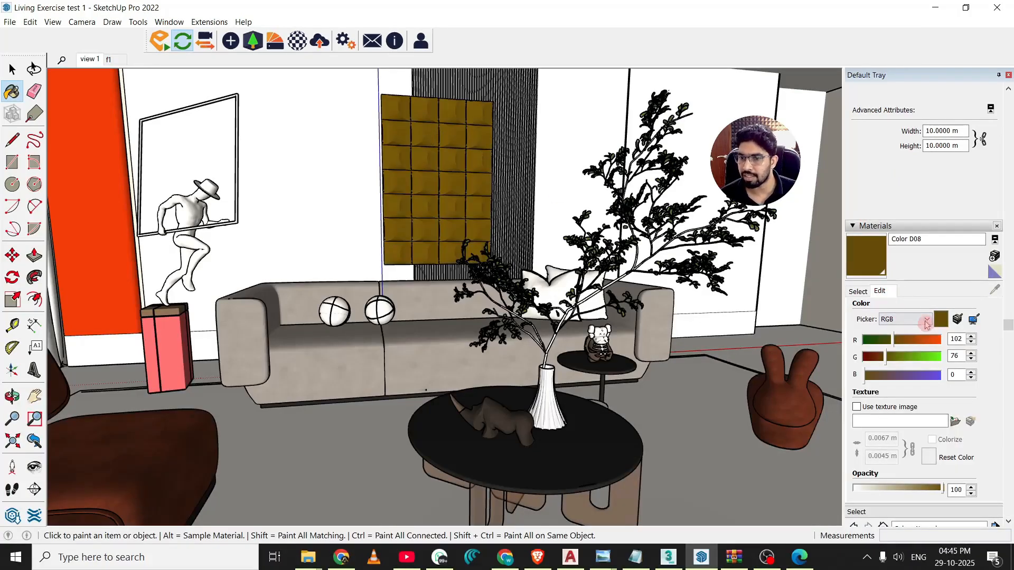
click(927, 319)
click(900, 327)
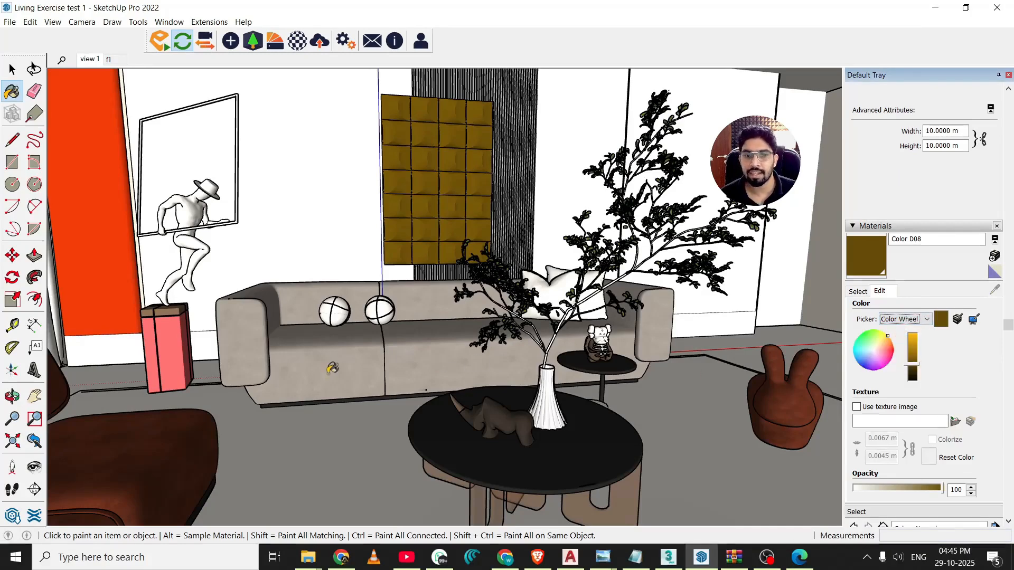
click(887, 358)
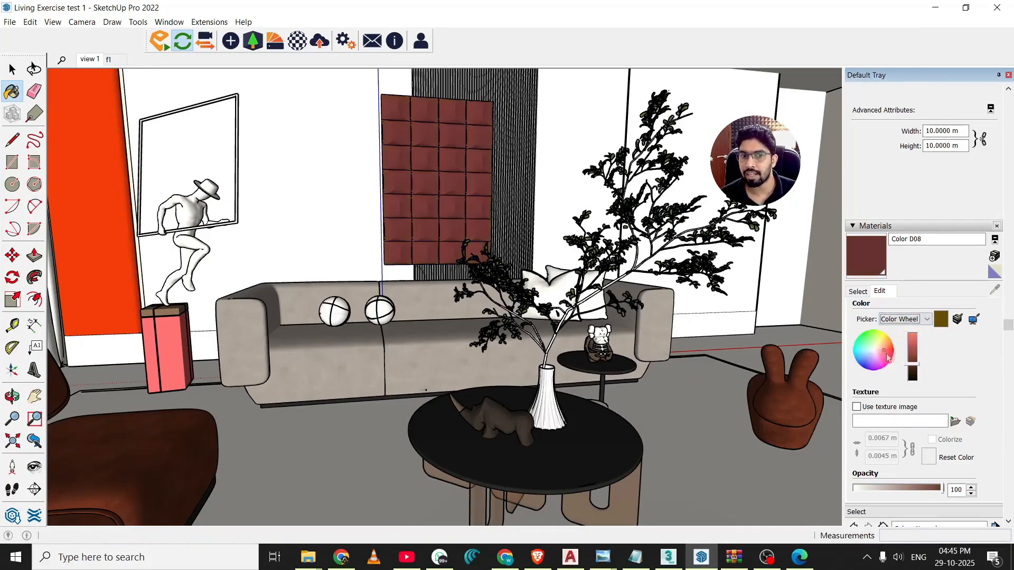
click(883, 354)
click(886, 351)
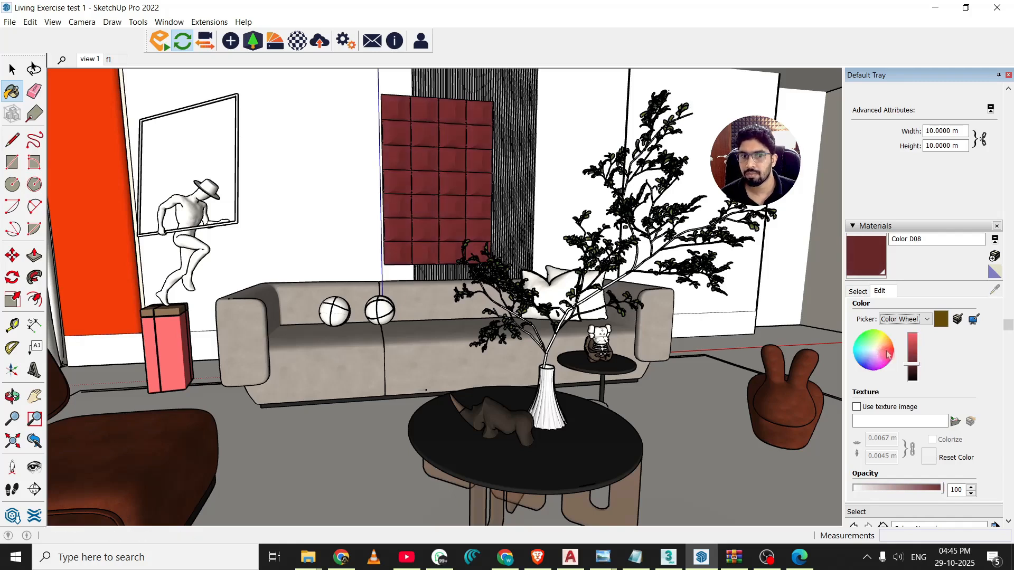
- Sample the orange wall panel's Color B06 material and give it the ChenYJa002 texture image
middle_drag(491, 285, 516, 287)
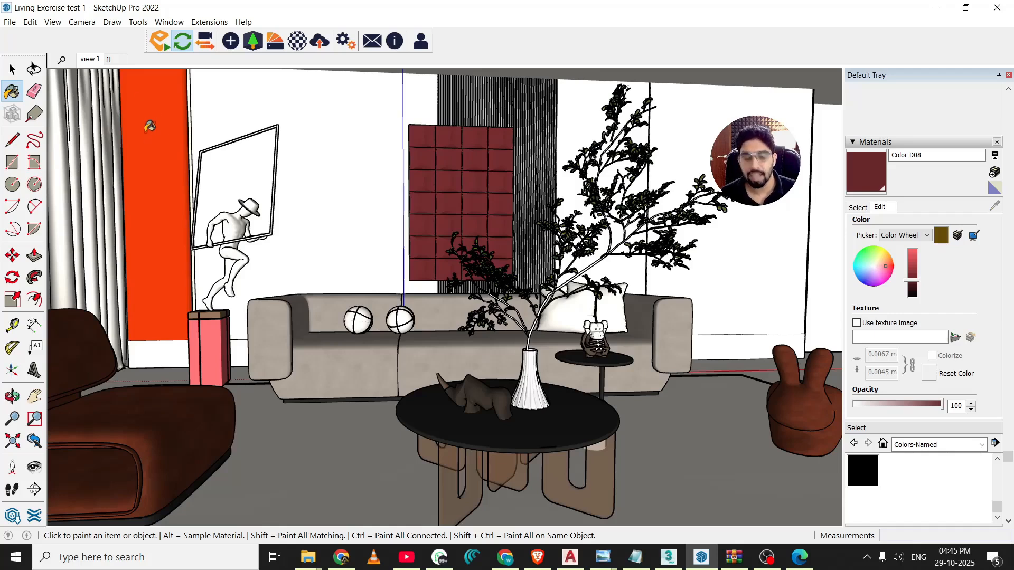
alt+click(163, 108)
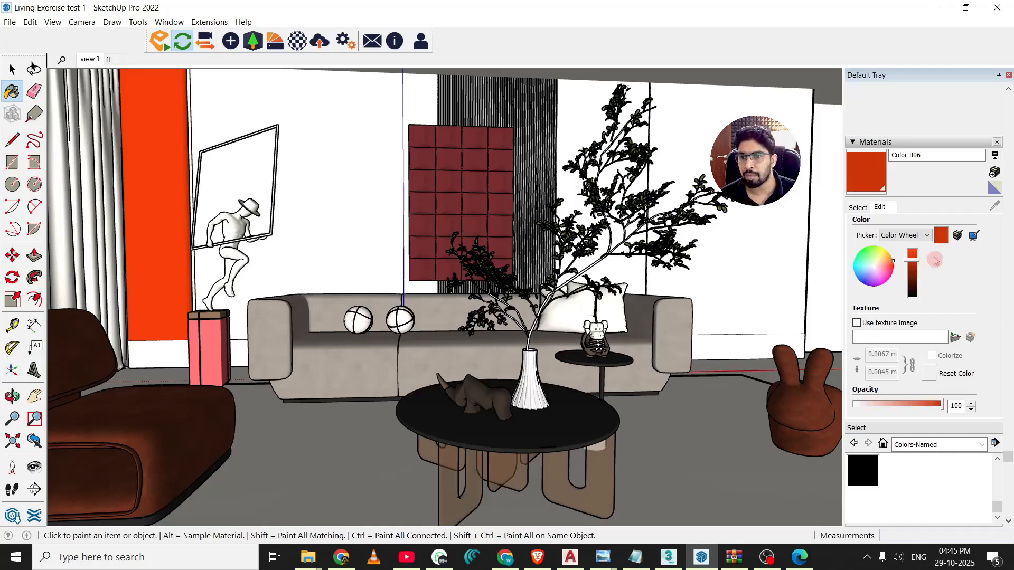
click(856, 323)
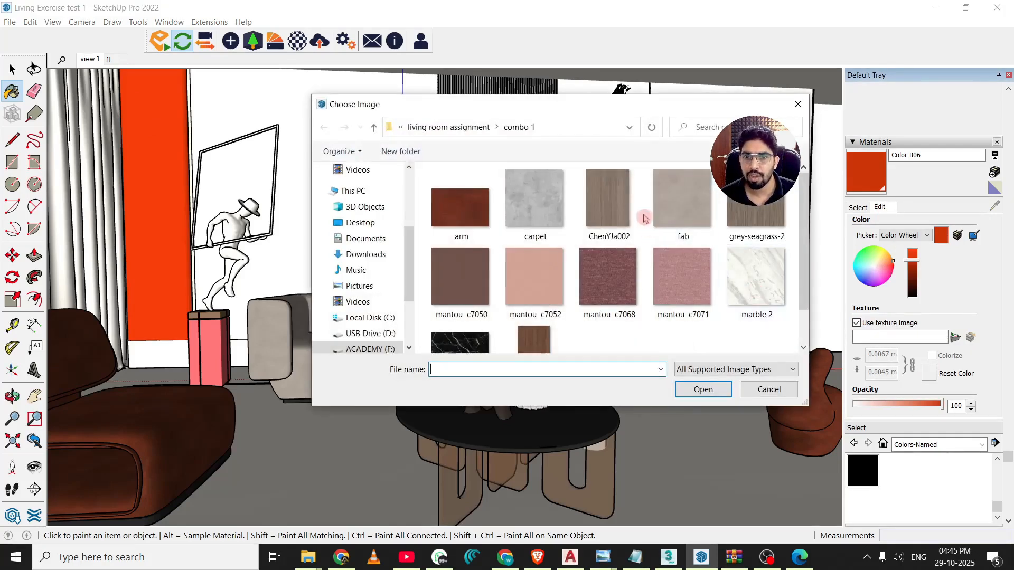
click(605, 206)
scroll(594, 267, down, 1)
scroll(634, 285, up, 1)
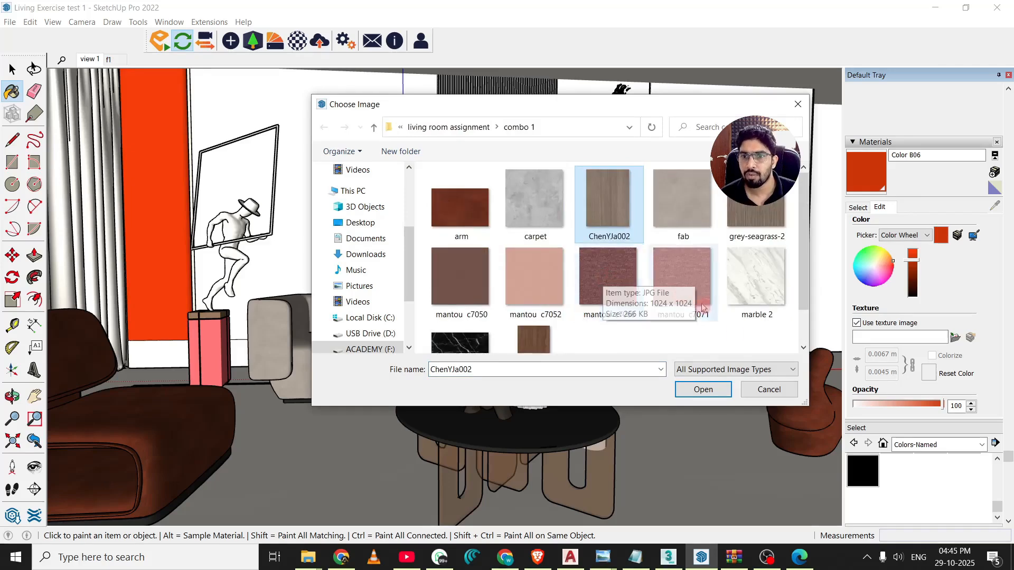
click(703, 389)
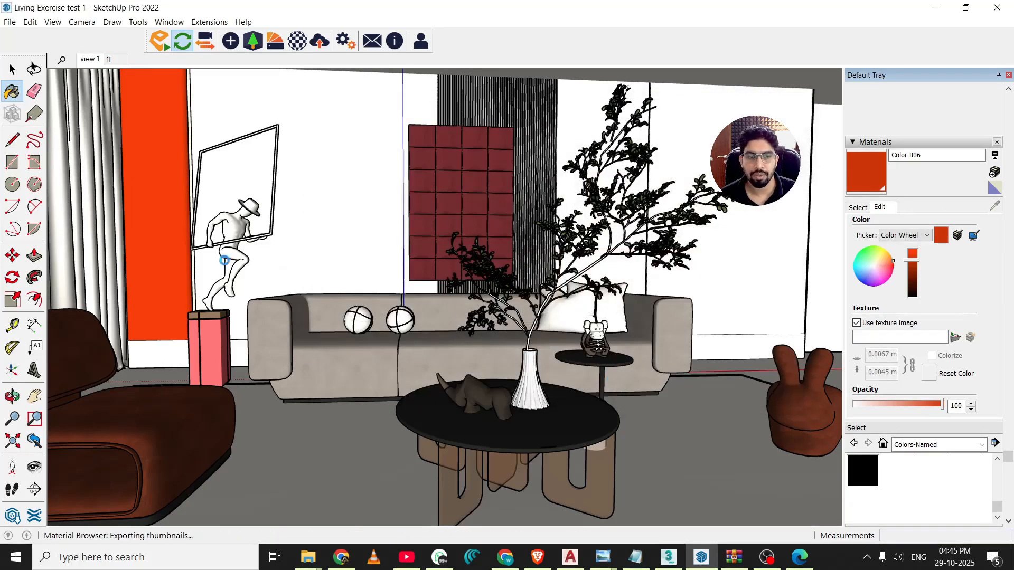
- Set the wall panel's wood texture width to 0.01 m
scroll(139, 173, up, 6)
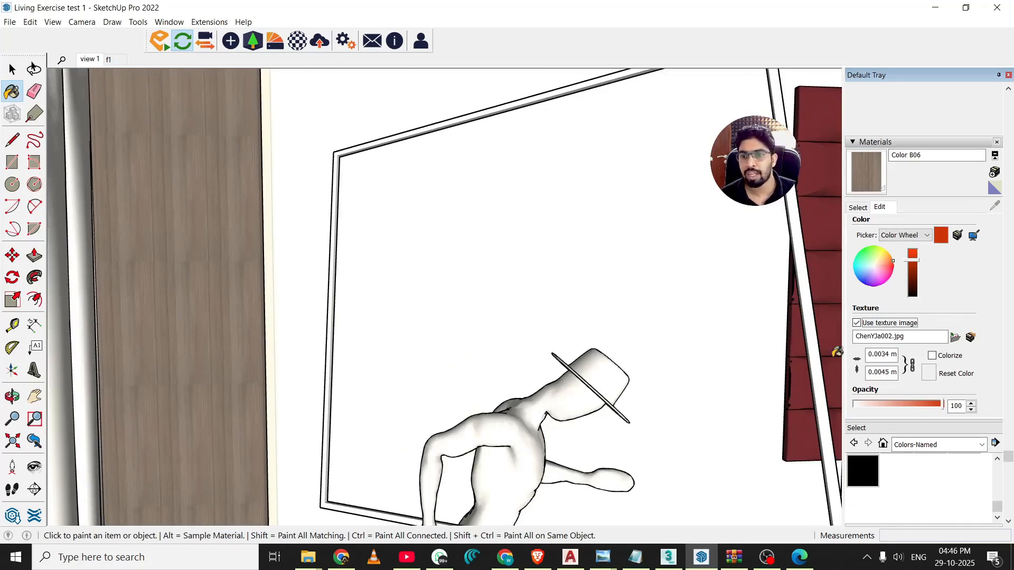
text(01)
scroll(244, 256, down, 5)
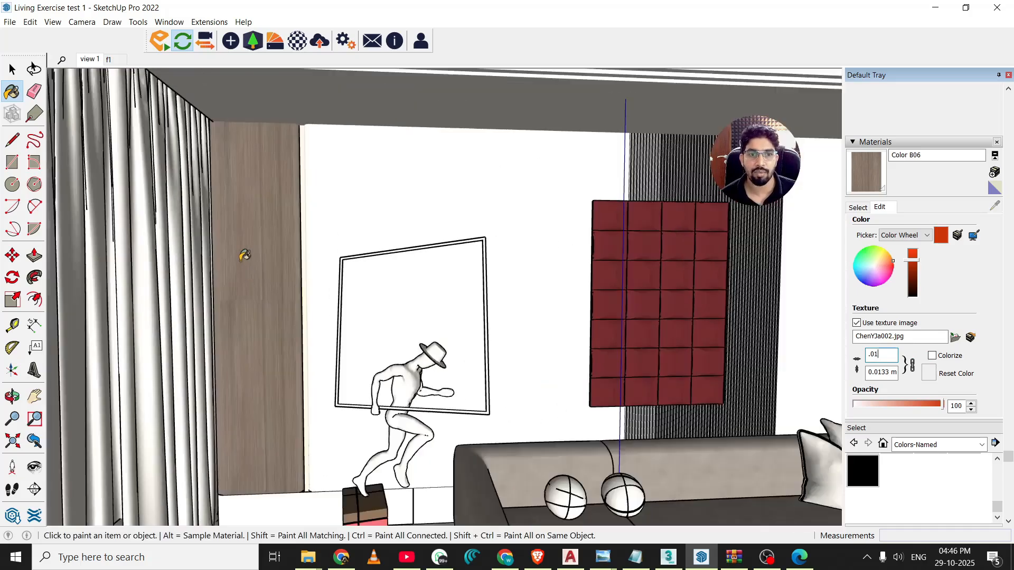
middle_drag(368, 283, 310, 247)
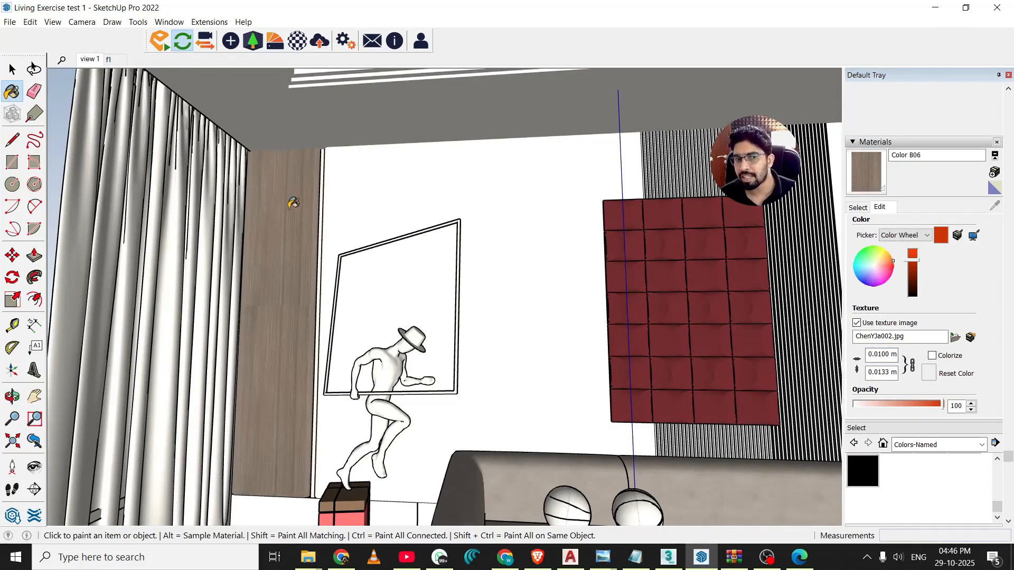
scroll(284, 314, down, 3)
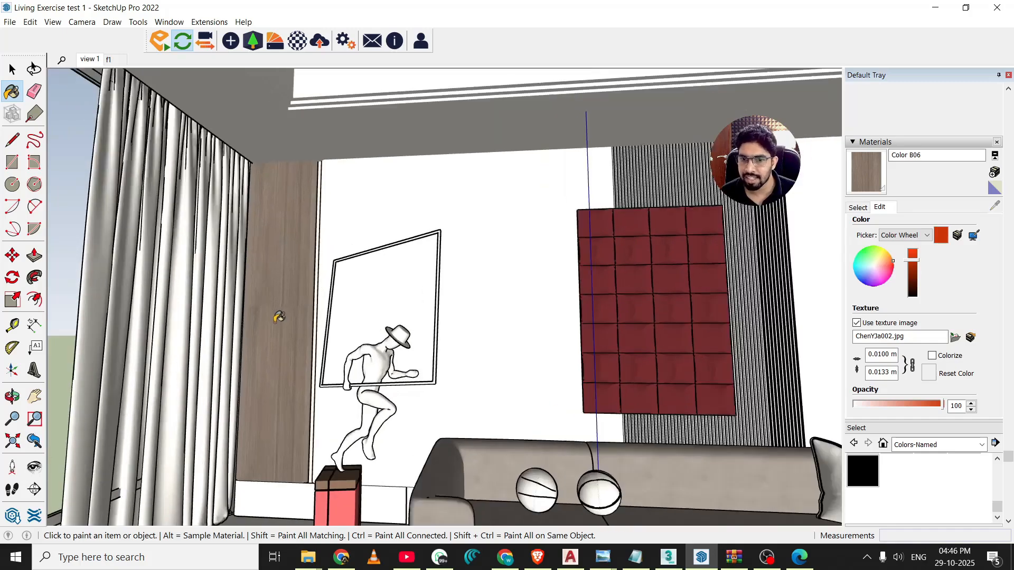
scroll(219, 249, down, 3)
- Paint both ball cushions on the sofa with Color E03
middle_drag(259, 302, 463, 414)
scroll(464, 414, up, 2)
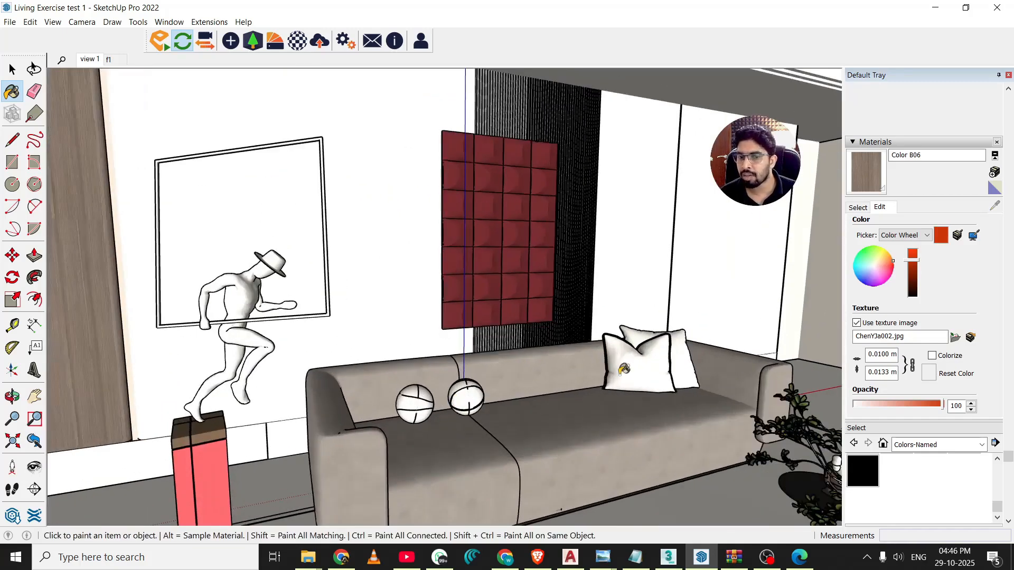
scroll(611, 379, up, 1)
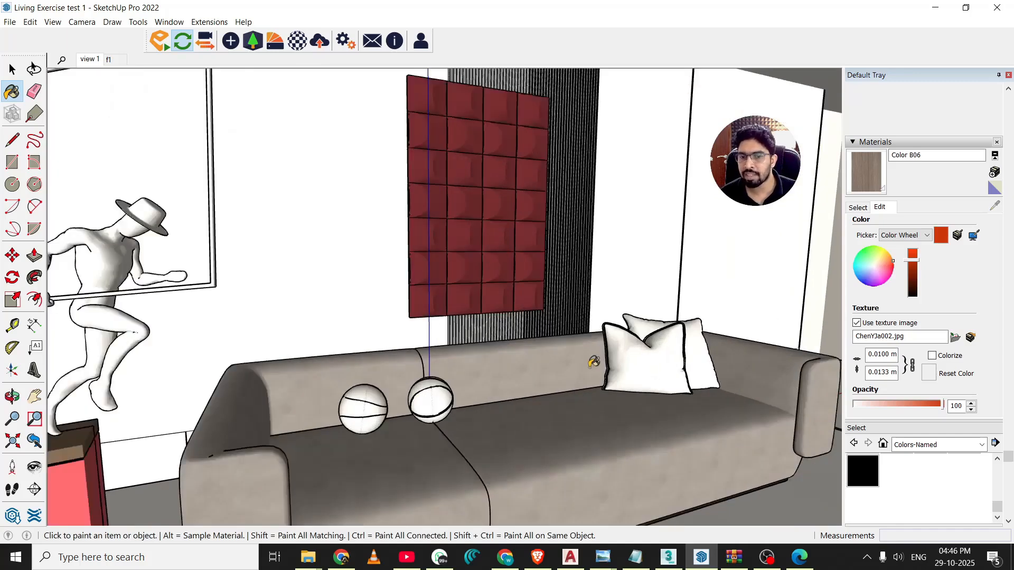
alt+click(667, 354)
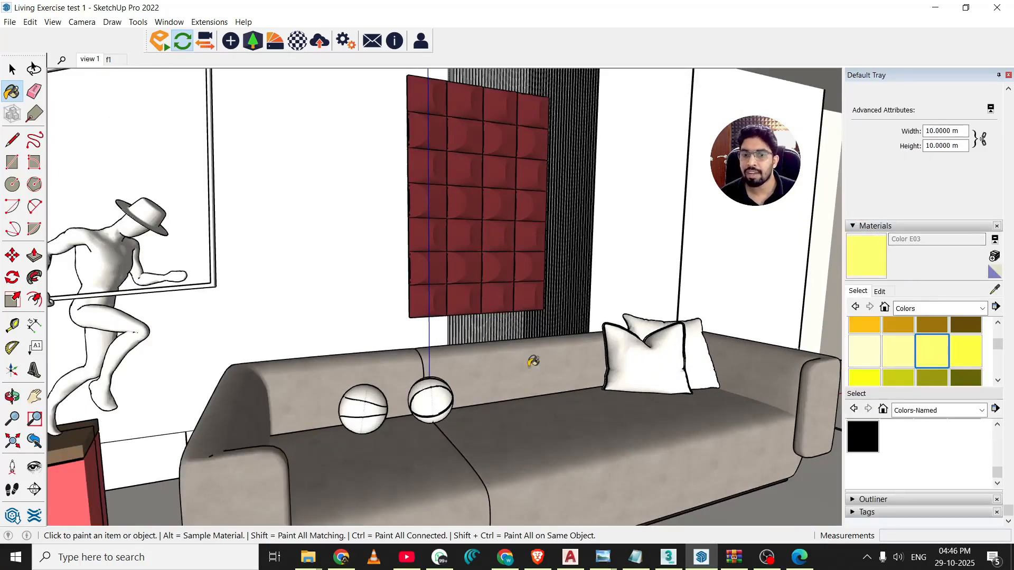
click(374, 400)
click(438, 392)
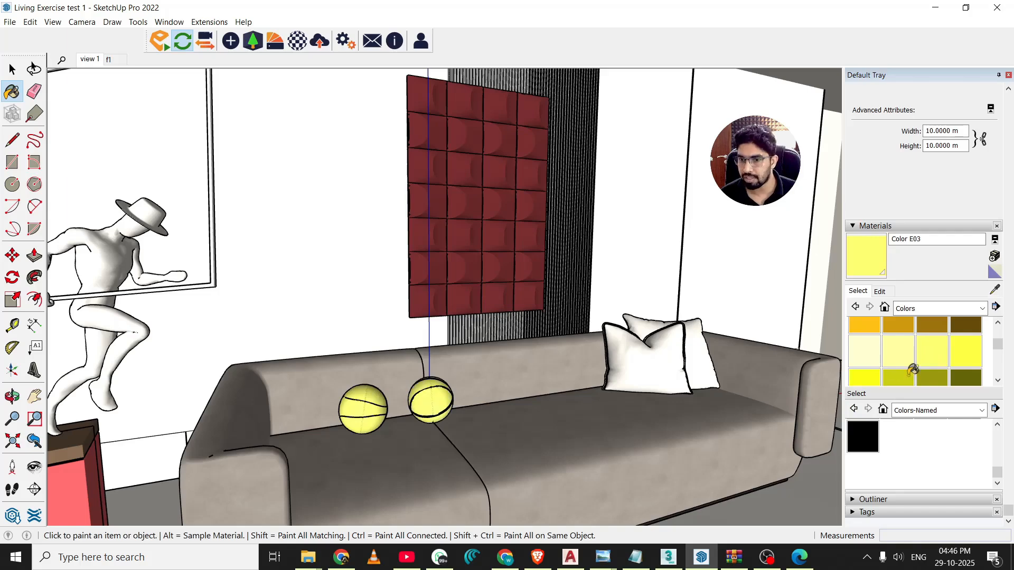
- Paint the front pillow on the sofa with Color E07 and the one behind it with Color E08
click(945, 379)
click(675, 352)
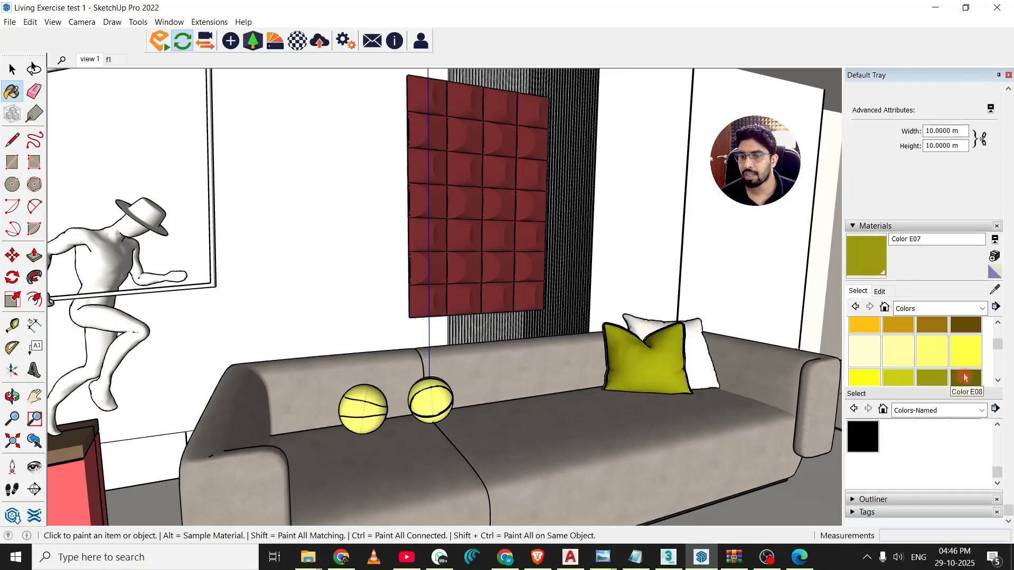
click(964, 378)
click(703, 338)
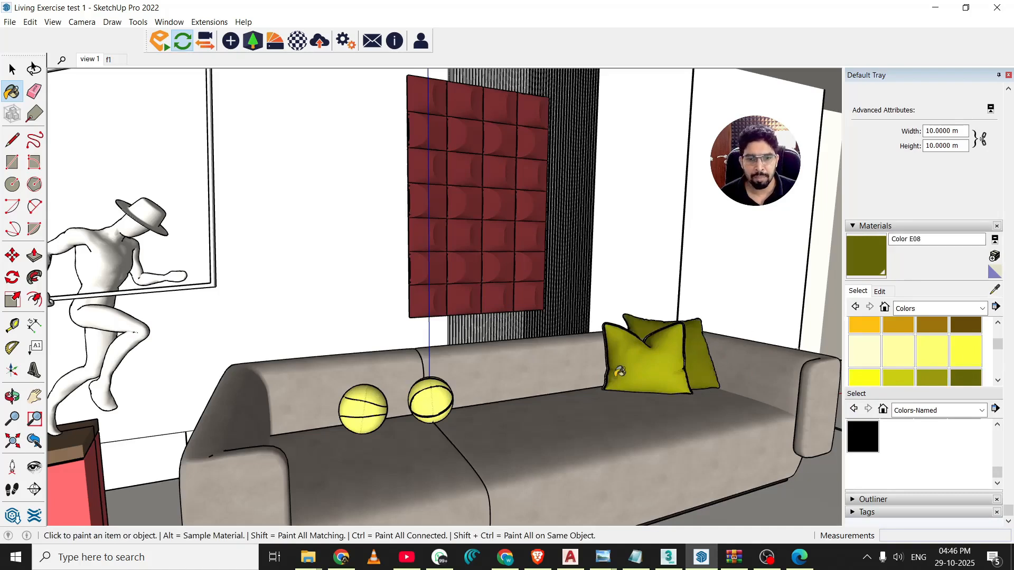
- Sample the ball cushions' Color E03 material and apply the mantou c7068 image as its texture
key(alt)
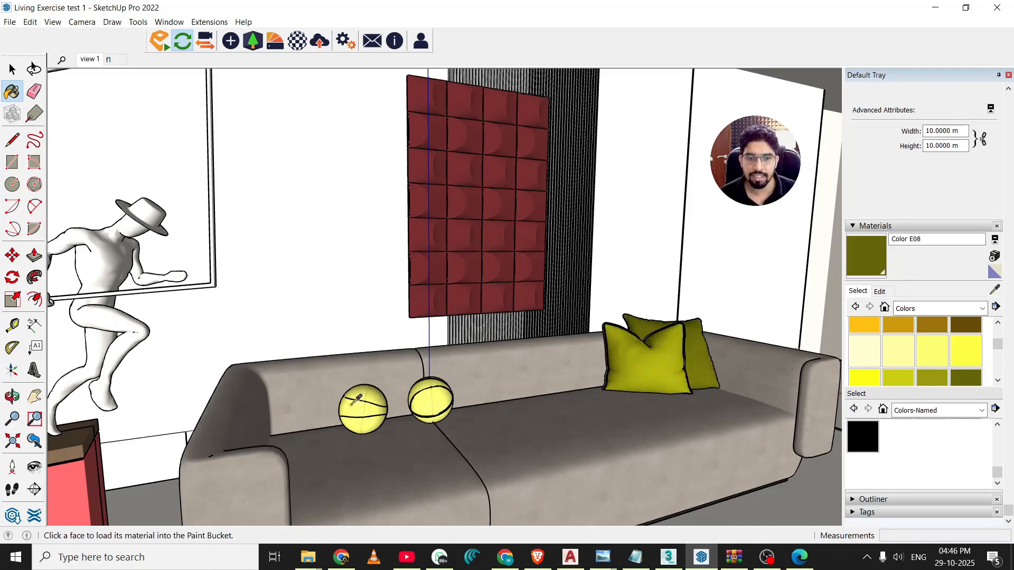
alt+click(368, 385)
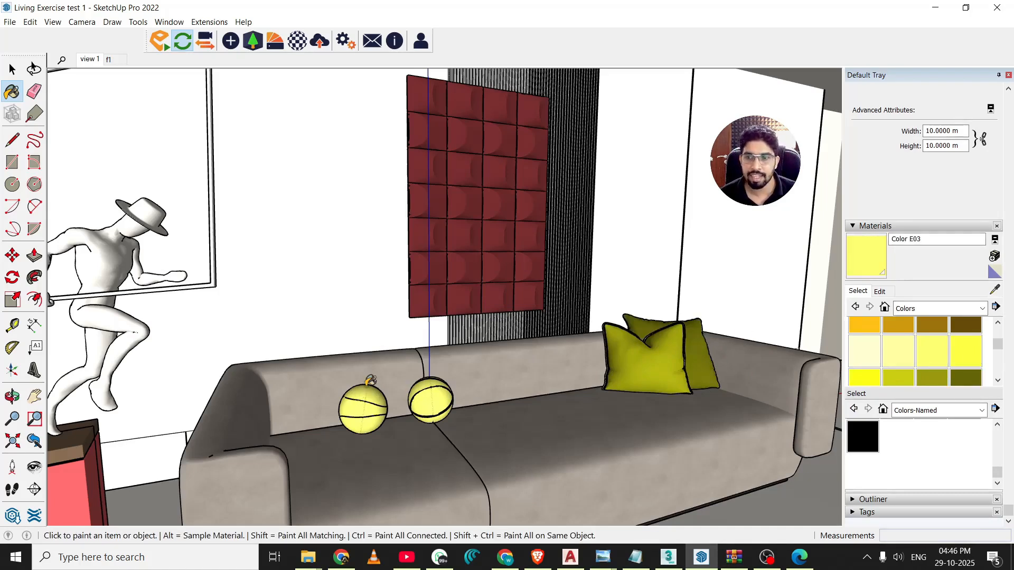
click(881, 291)
click(953, 424)
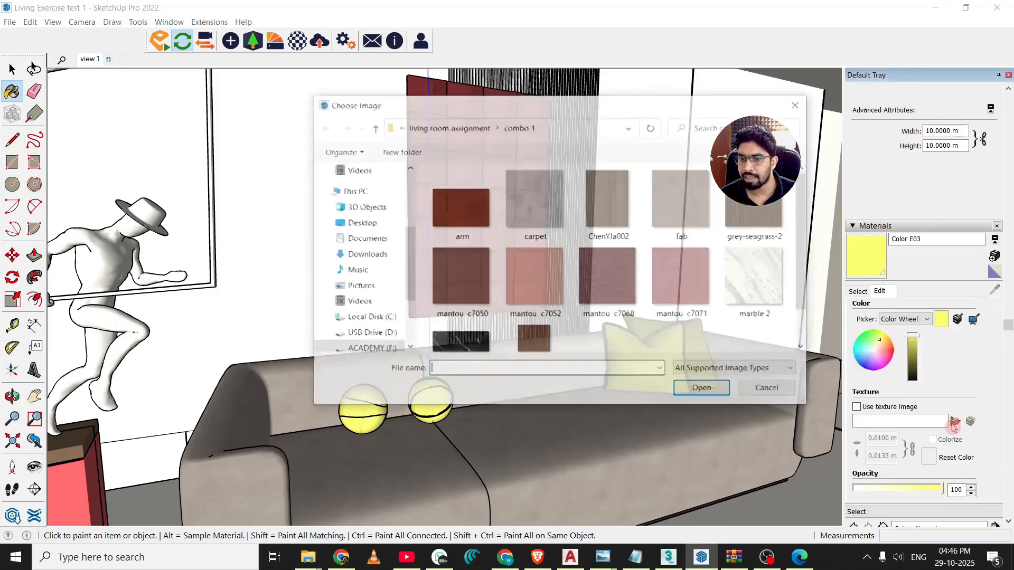
click(607, 296)
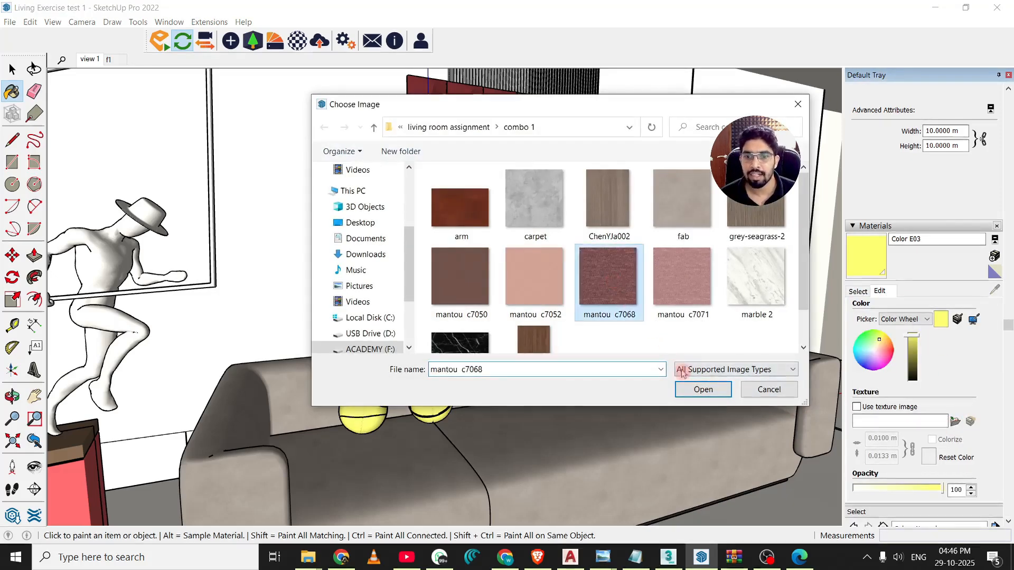
click(702, 389)
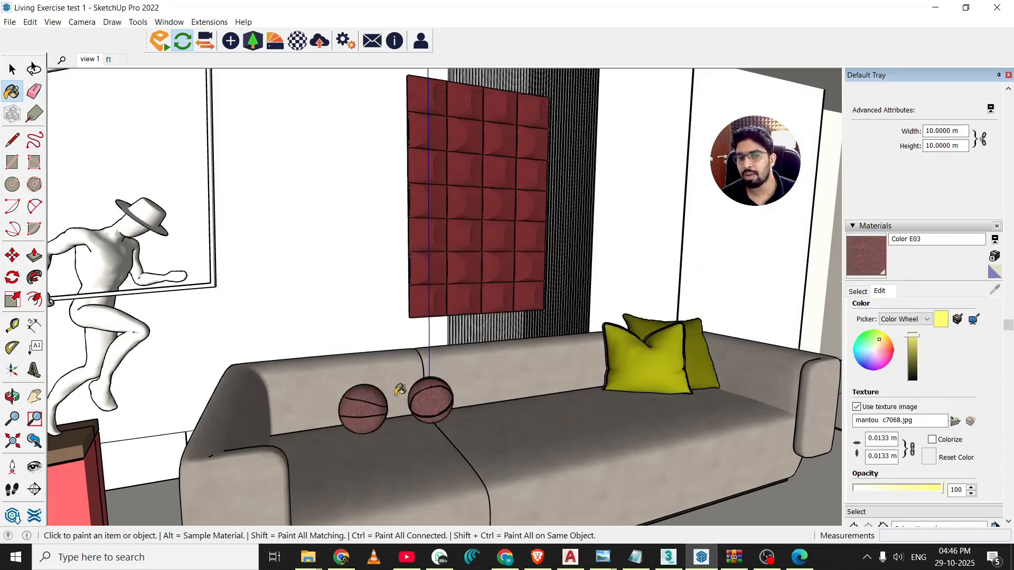
- Try painting the front pillow with the textured Color E03 material, and undo it
click(646, 362)
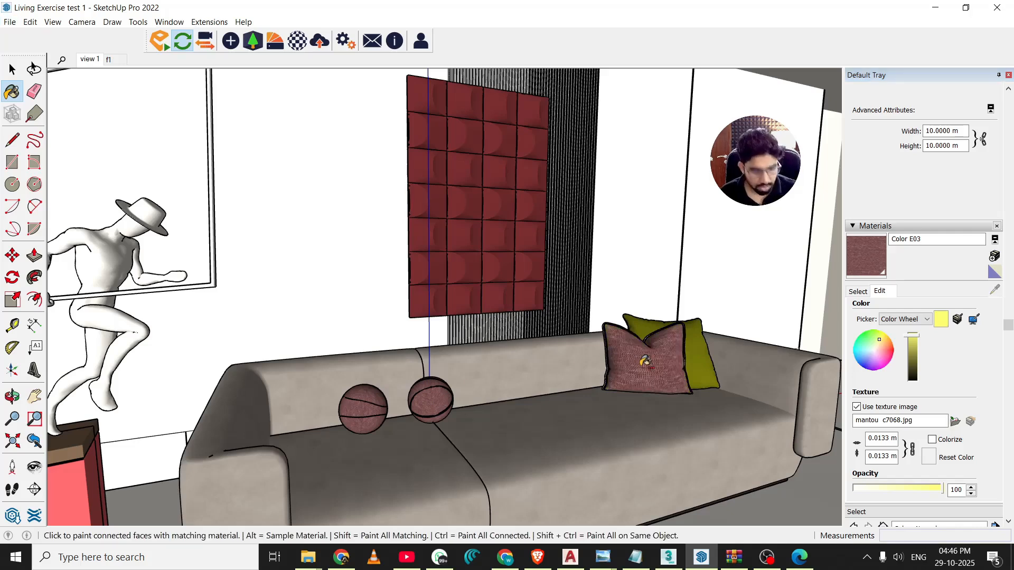
key(ctrl+z)
click(13, 74)
click(12, 91)
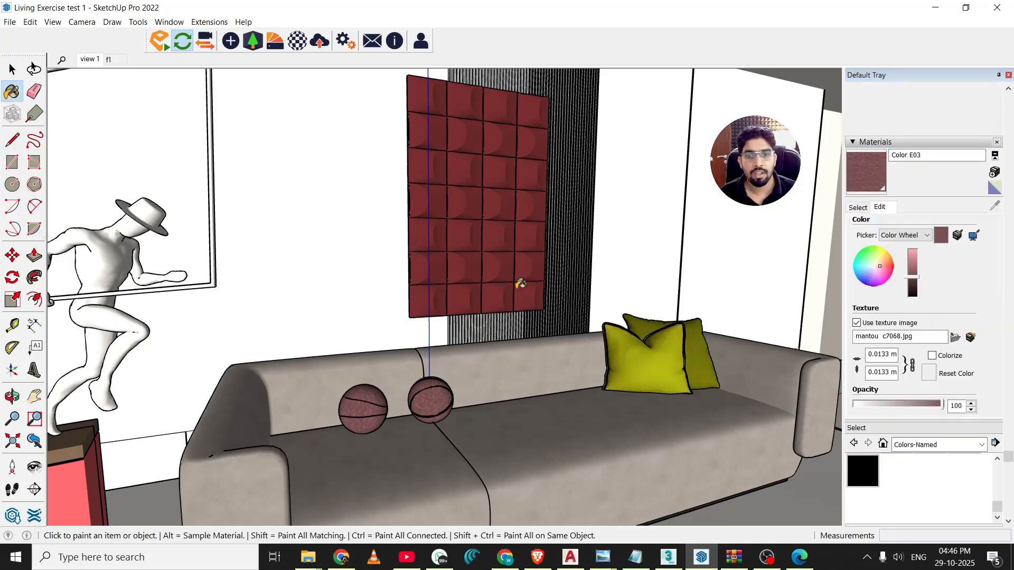
- Sample the front pillow's Color E07 material and try the mantou c7068 texture on it, replacing that with mantou c7071
alt+click(664, 359)
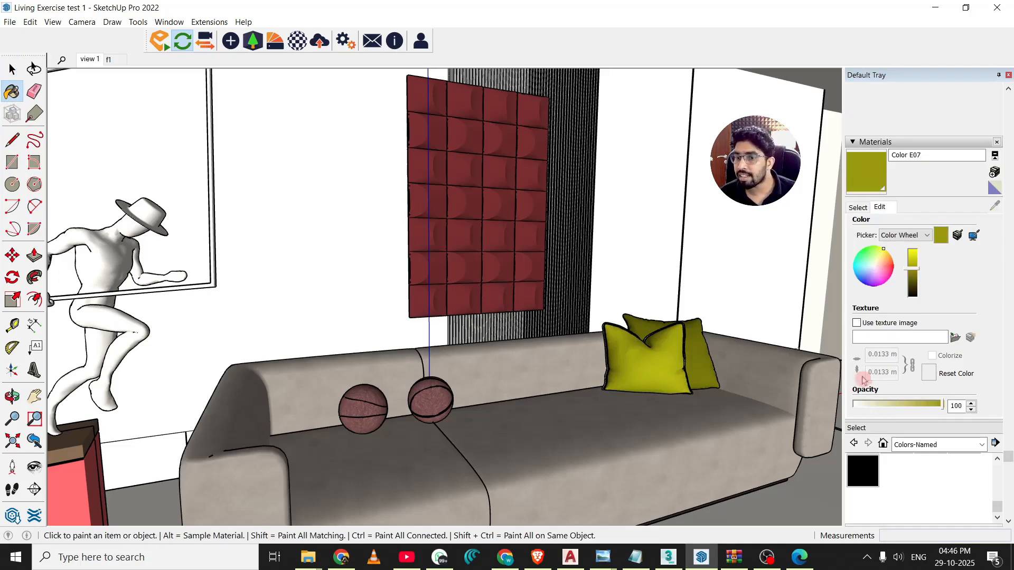
click(870, 323)
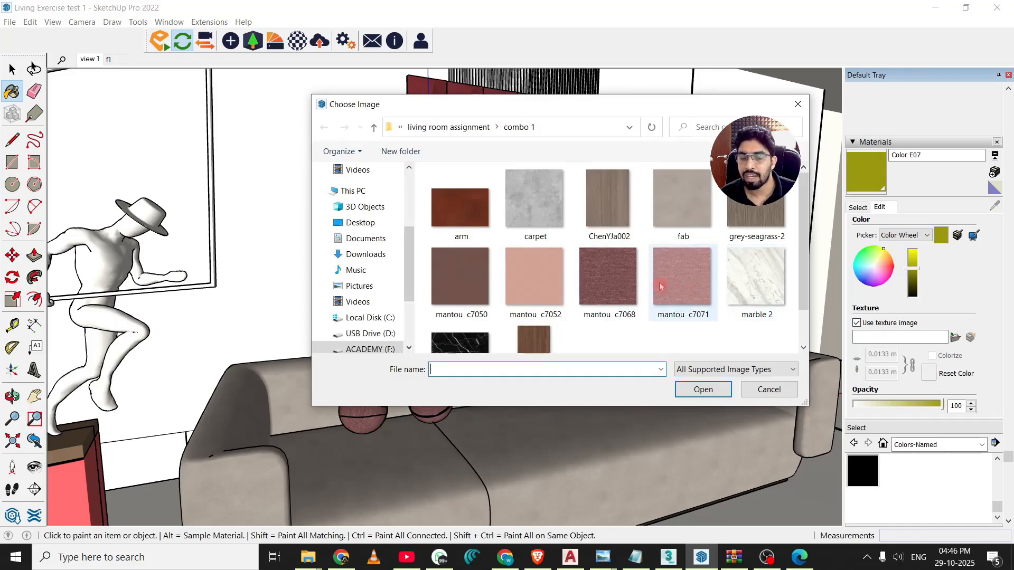
click(618, 282)
click(695, 388)
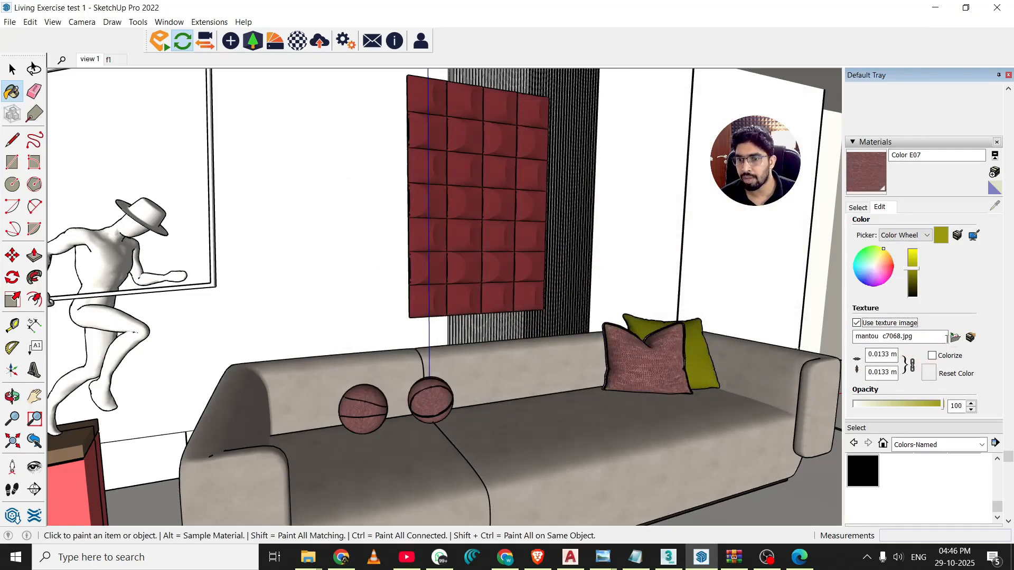
click(955, 337)
click(670, 279)
click(703, 390)
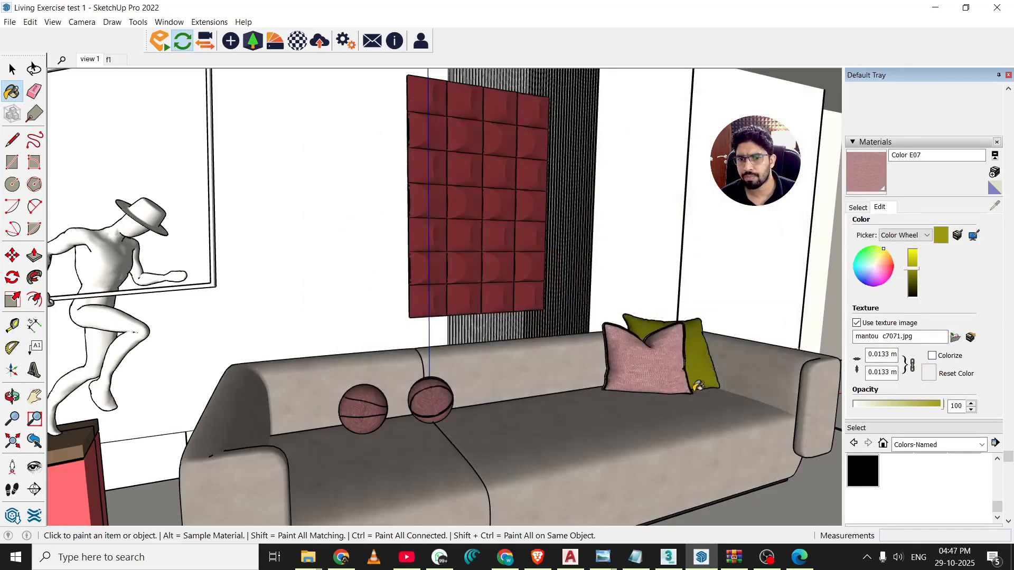
- Sample the rear pillow's Color E08 material and turn on a texture image for it
middle_drag(721, 388, 730, 336)
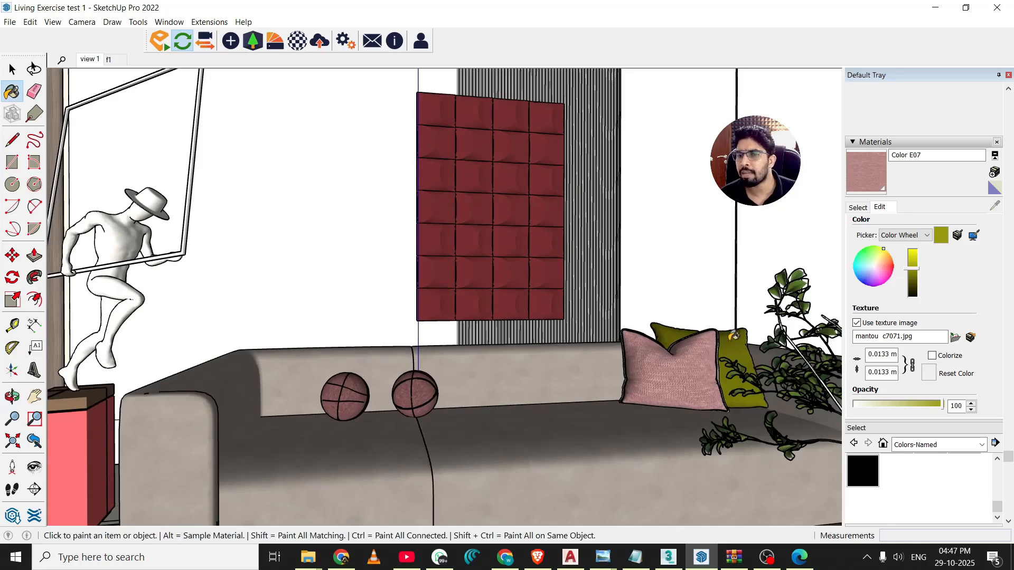
alt+click(734, 336)
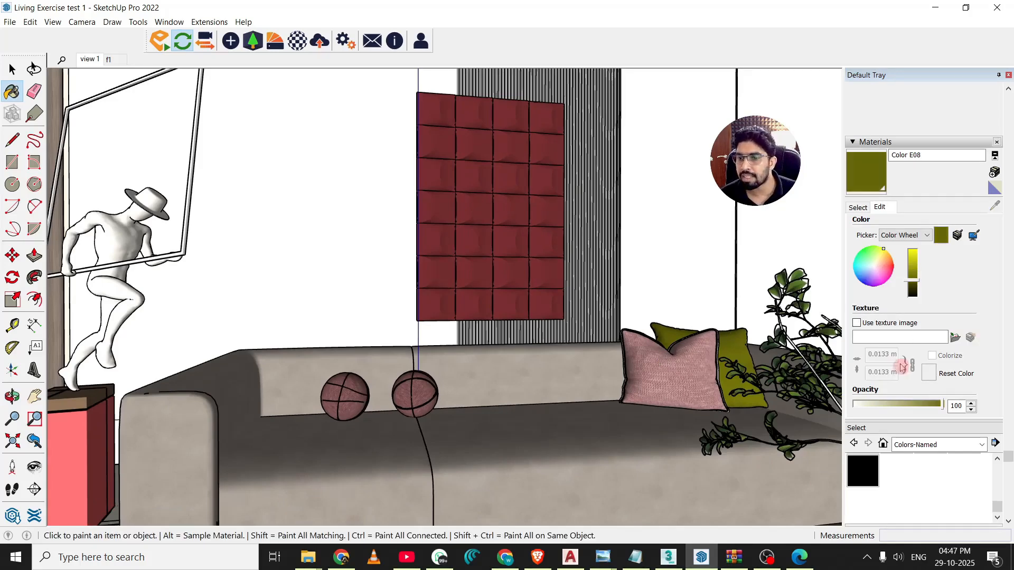
click(857, 323)
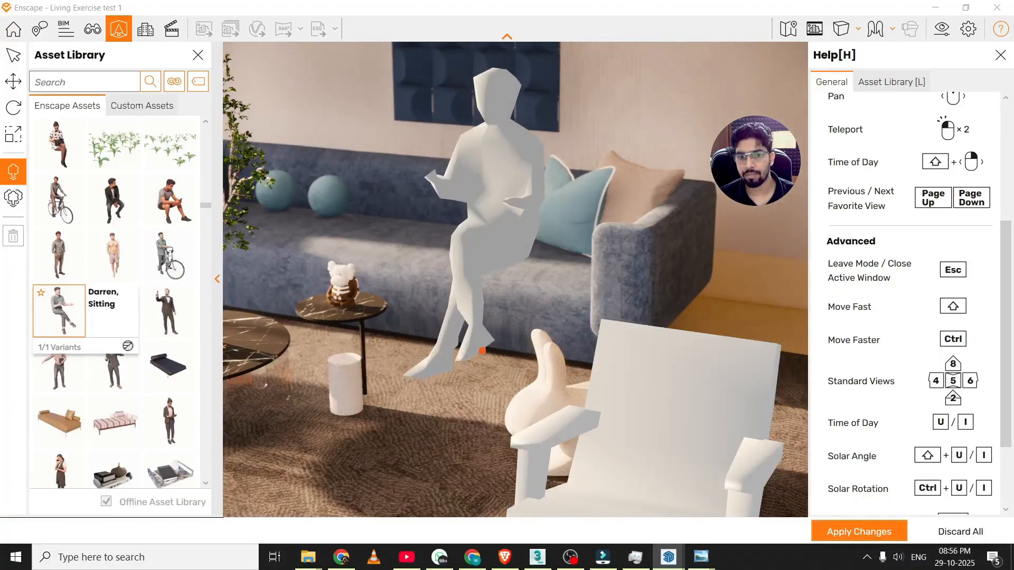
- In Enscape, place the seated man asset in front of the sofa and apply the asset changes
click(487, 343)
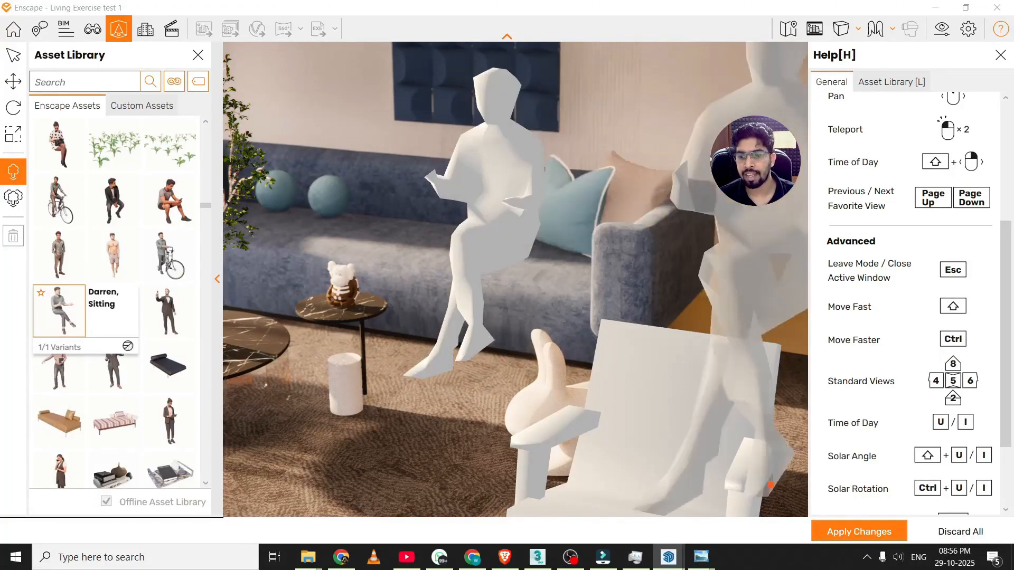
click(869, 533)
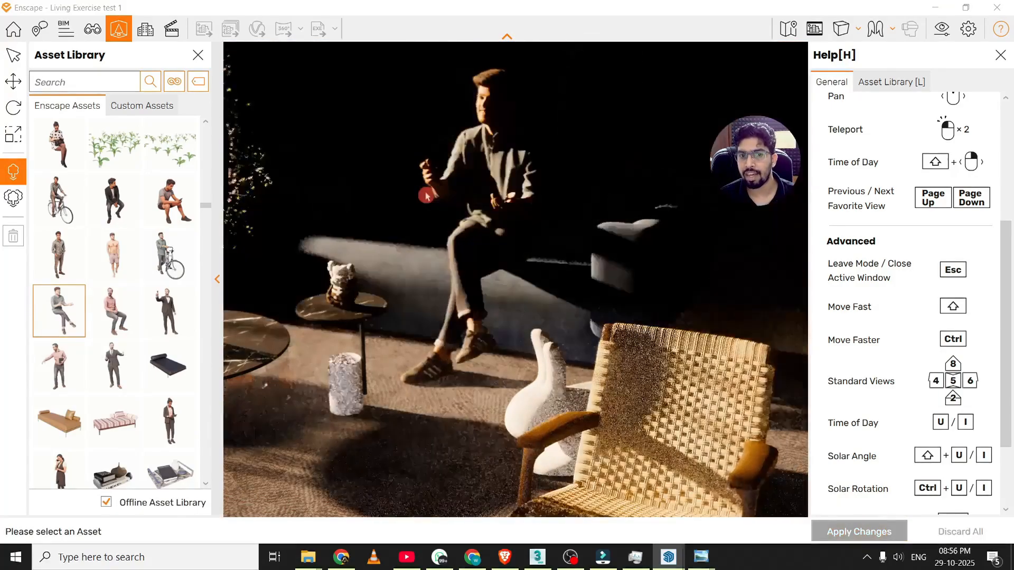
- Examine the placed seated man and the woven armchair in the living room render from several angles and distances
scroll(463, 356, down, 3)
drag(464, 355, 750, 269)
scroll(523, 335, up, 3)
scroll(534, 297, up, 3)
drag(484, 267, 425, 264)
scroll(485, 267, up, 1)
right_drag(425, 264, 402, 252)
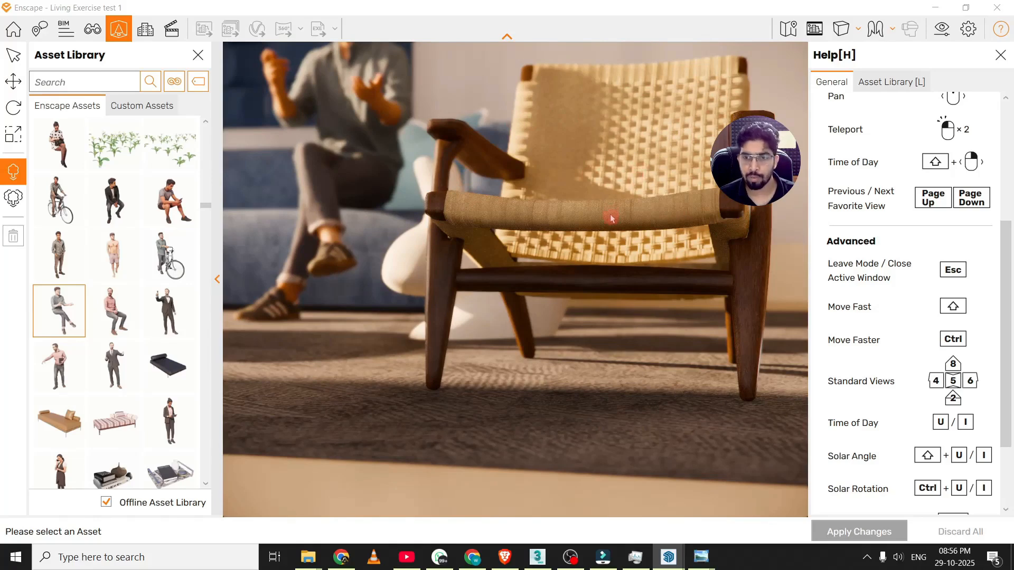
scroll(619, 223, down, 3)
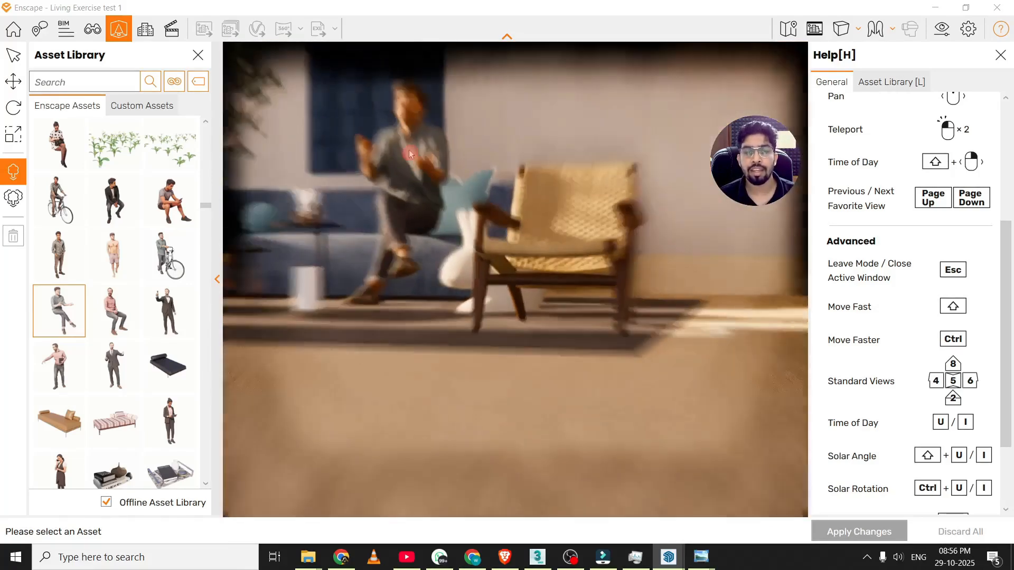
scroll(436, 128, up, 1)
scroll(436, 128, down, 2)
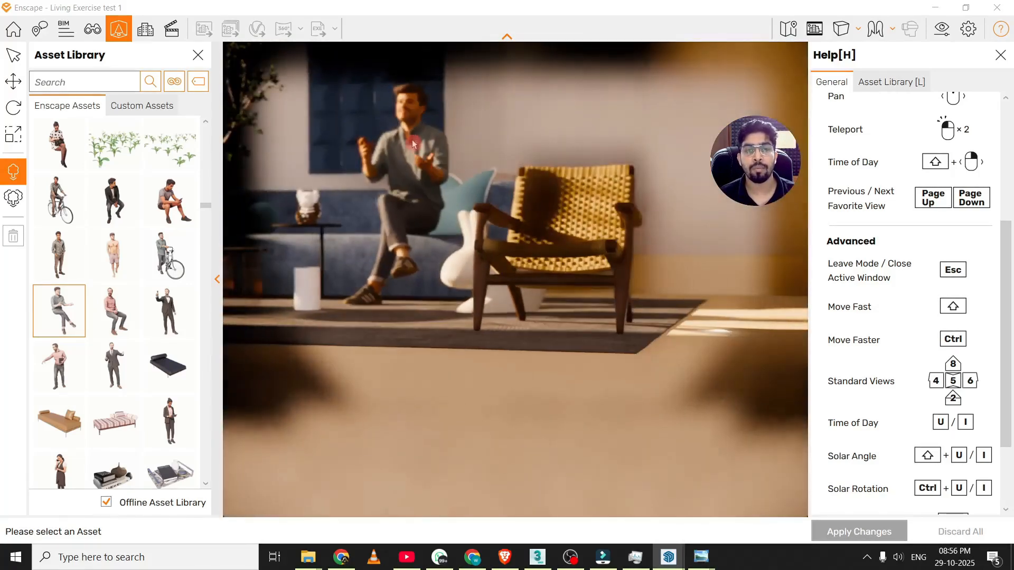
scroll(420, 154, up, 2)
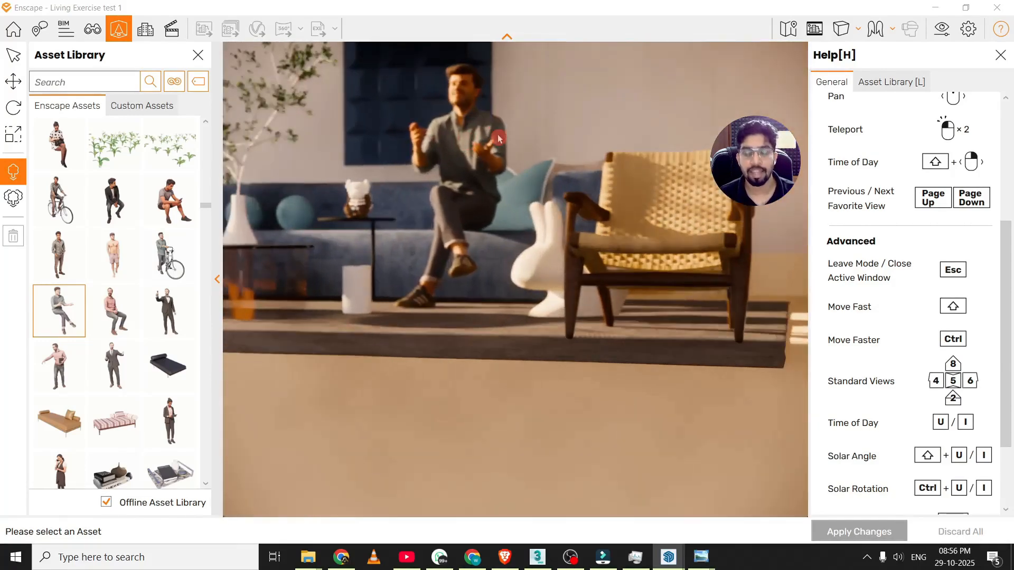
- Reset the render camera's depth of field to 0 %, field of view to 90° and exposure to 50 % in the visual settings
scroll(498, 139, up, 2)
middle_drag(498, 138, 515, 290)
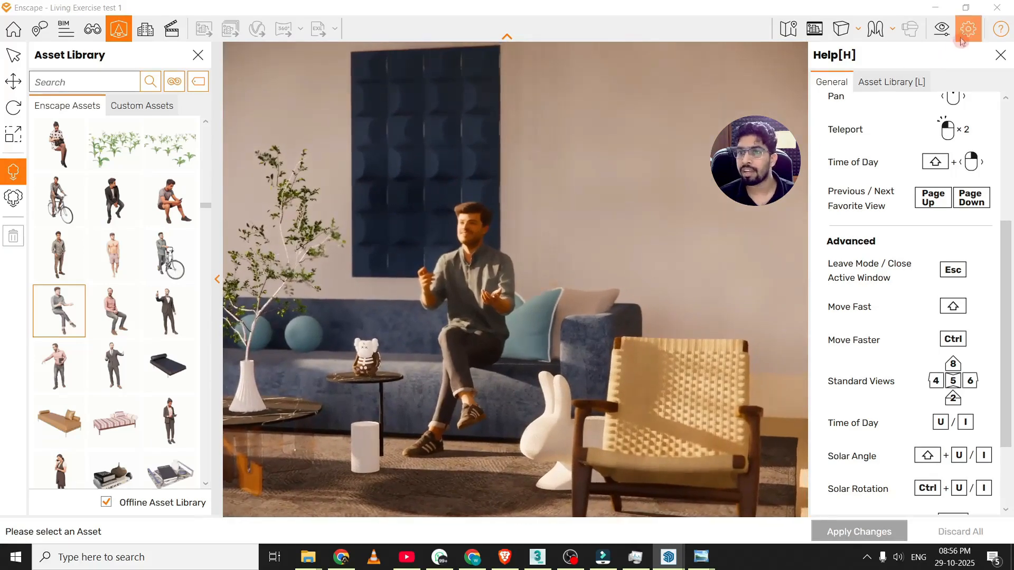
click(968, 29)
click(990, 47)
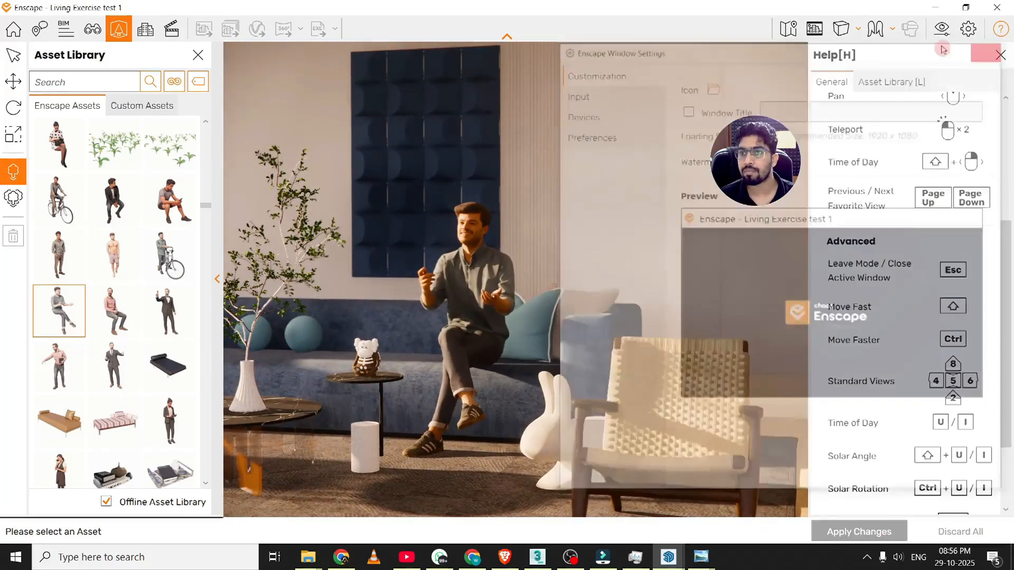
click(941, 31)
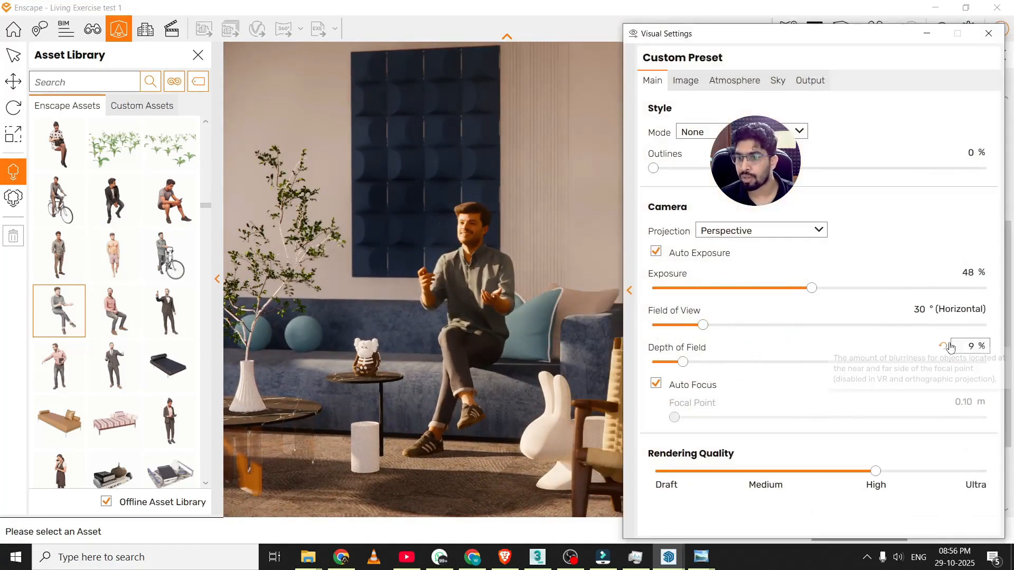
click(940, 346)
click(900, 313)
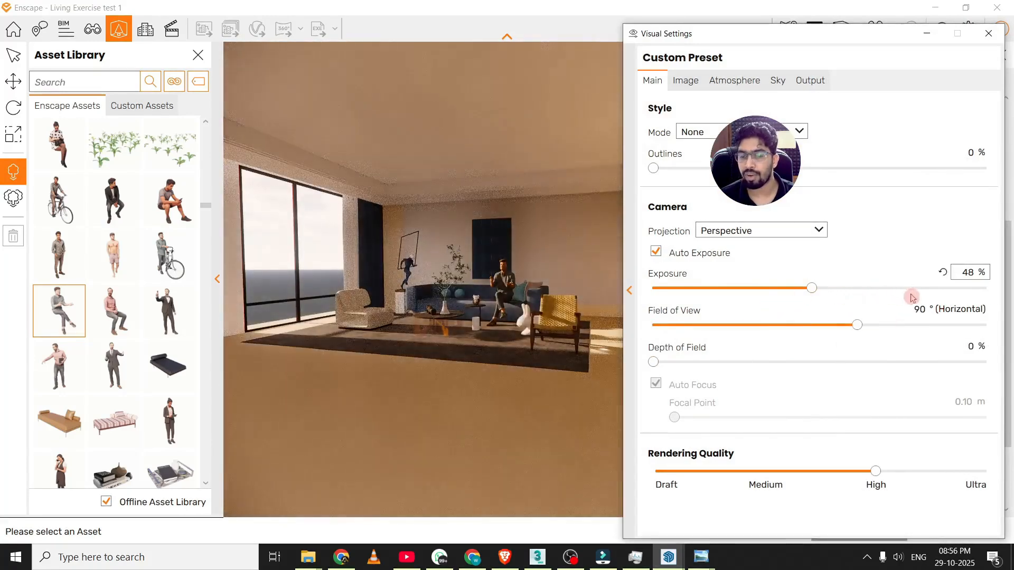
click(943, 273)
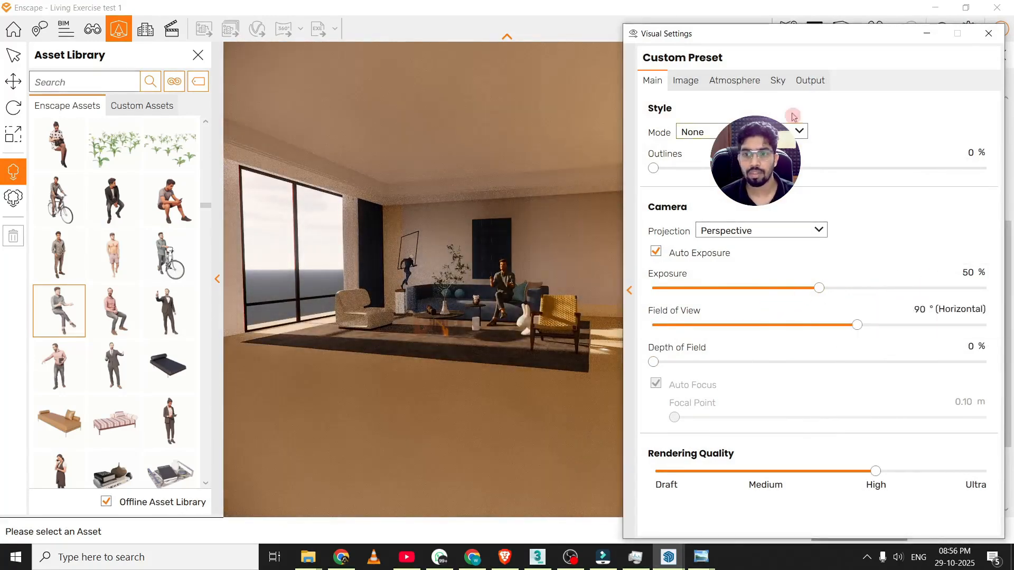
click(988, 33)
- Move the seated man asset back onto the sofa, to about X 0.711 and Z 0.630, and apply the asset changes
double_click(520, 269)
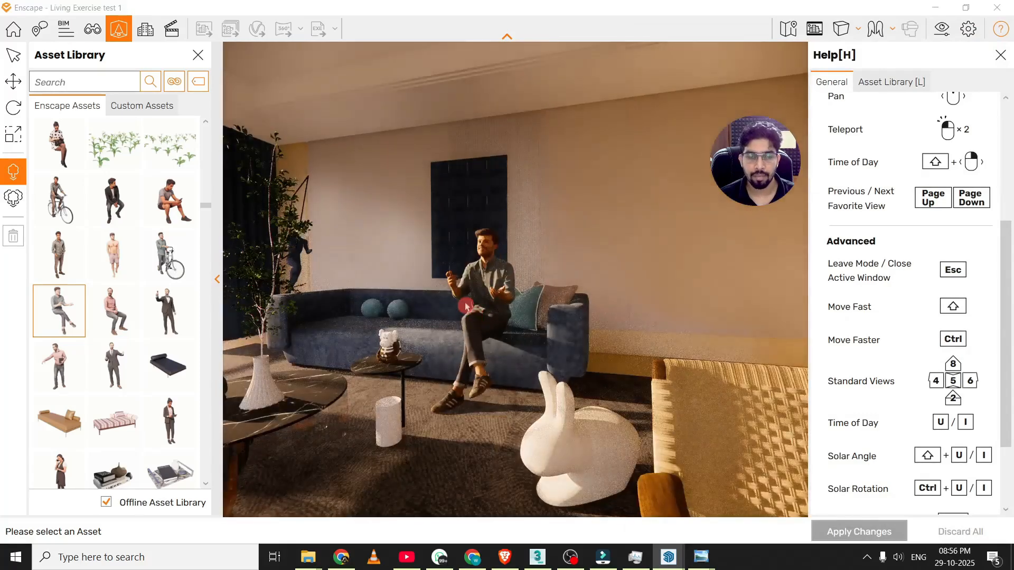
right_click(466, 306)
double_click(547, 435)
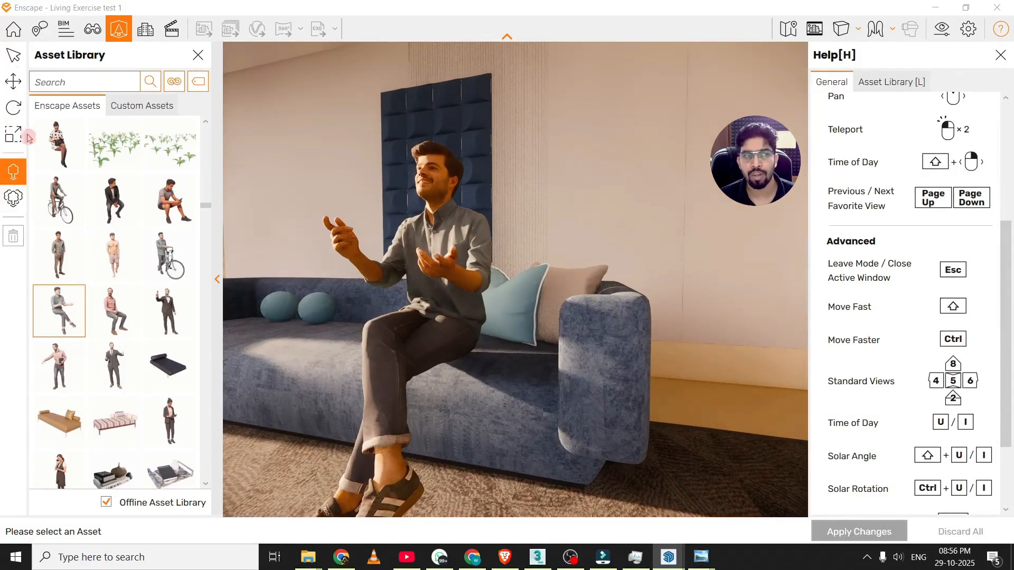
click(13, 55)
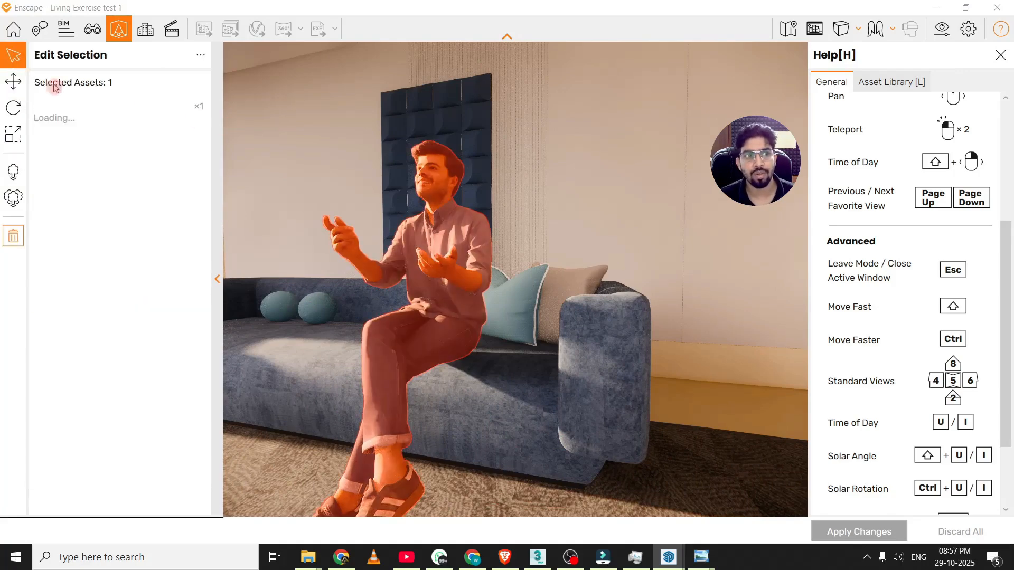
click(5, 84)
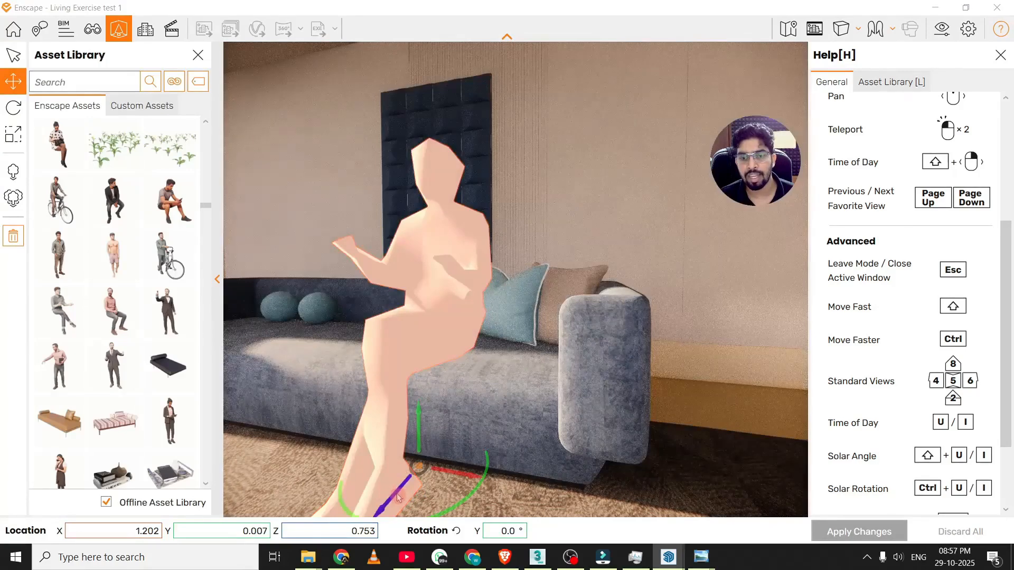
drag(397, 496, 443, 432)
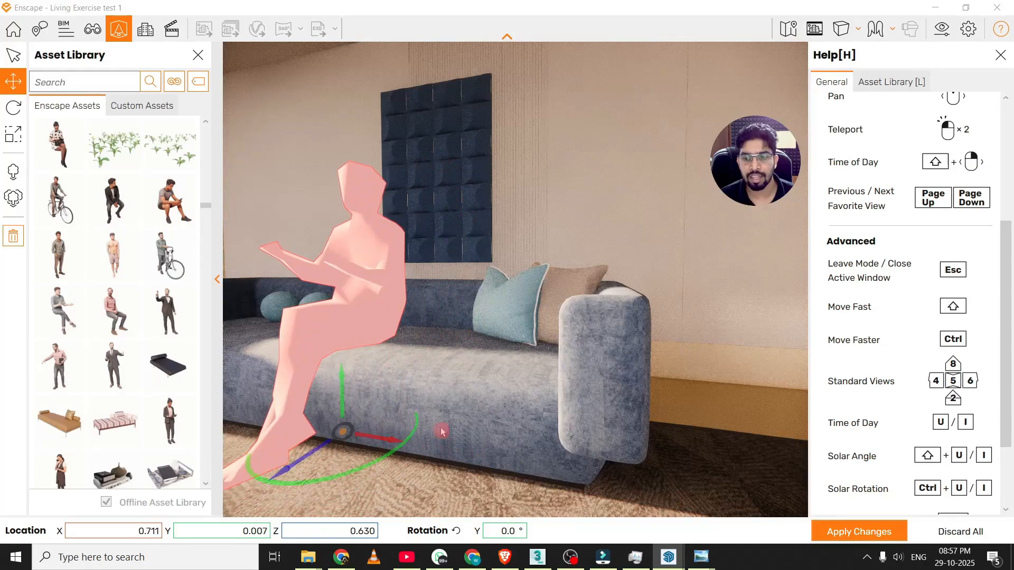
click(853, 532)
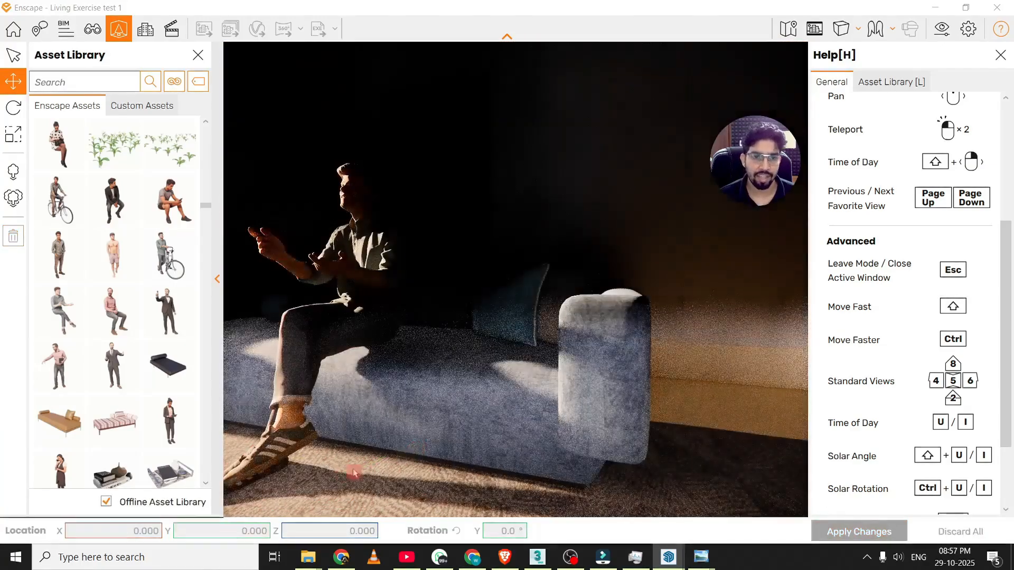
right_drag(482, 283, 520, 278)
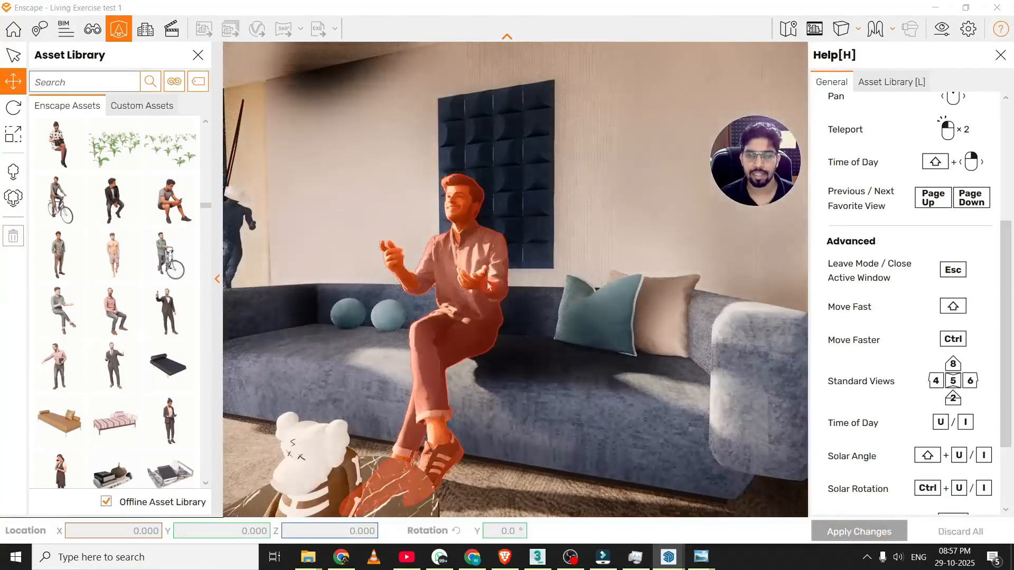